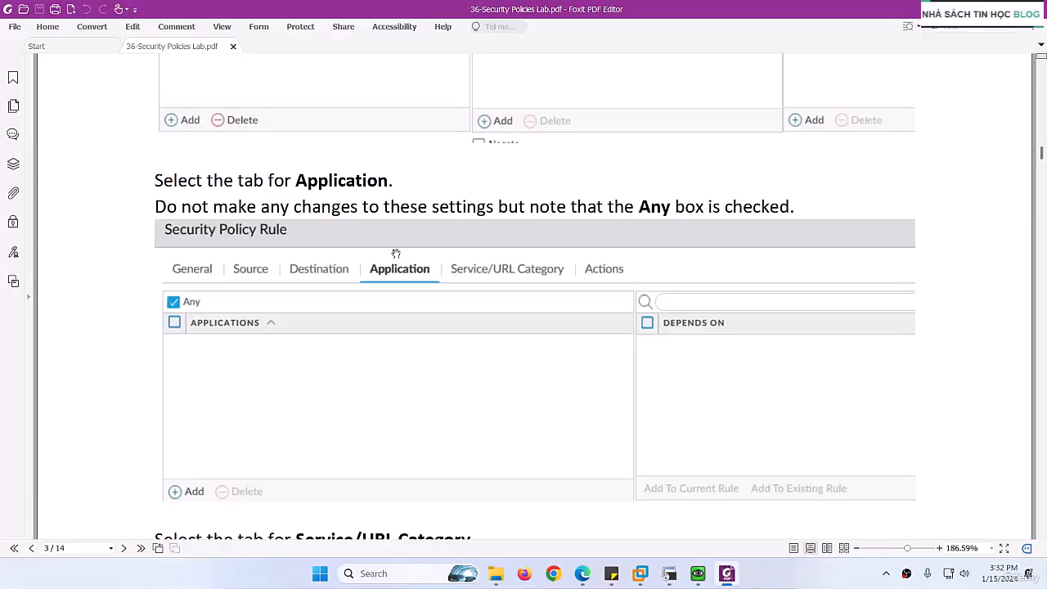
- Read the lab guide's instructions for the rule's Application, Service/URL Category and Actions settings through to the resulting policy table
scroll(395, 254, down, 2)
scroll(396, 255, down, 10)
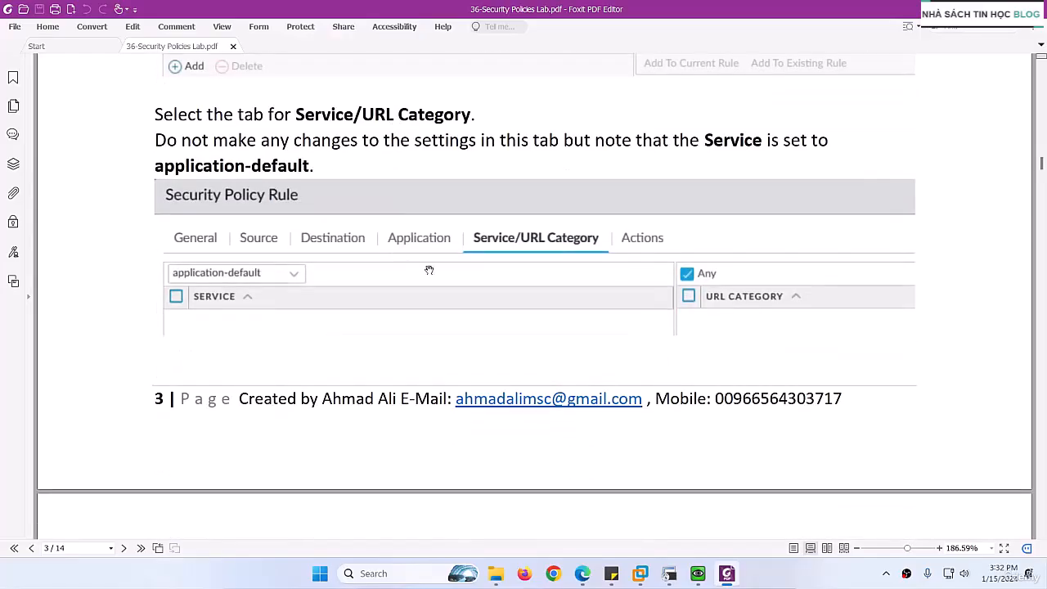
scroll(442, 275, down, 10)
scroll(442, 275, down, 4)
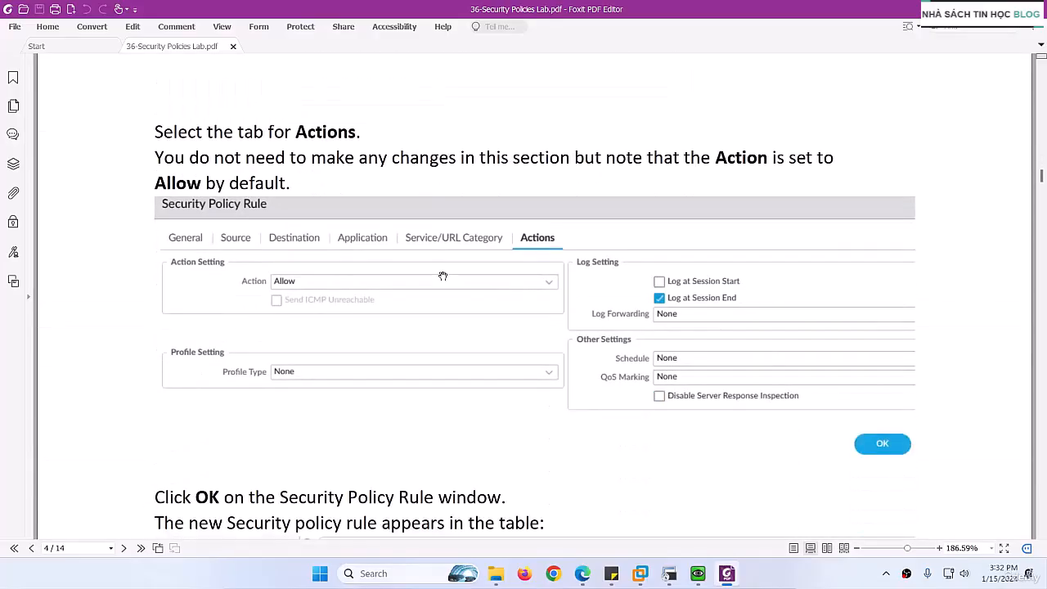
scroll(442, 276, down, 12)
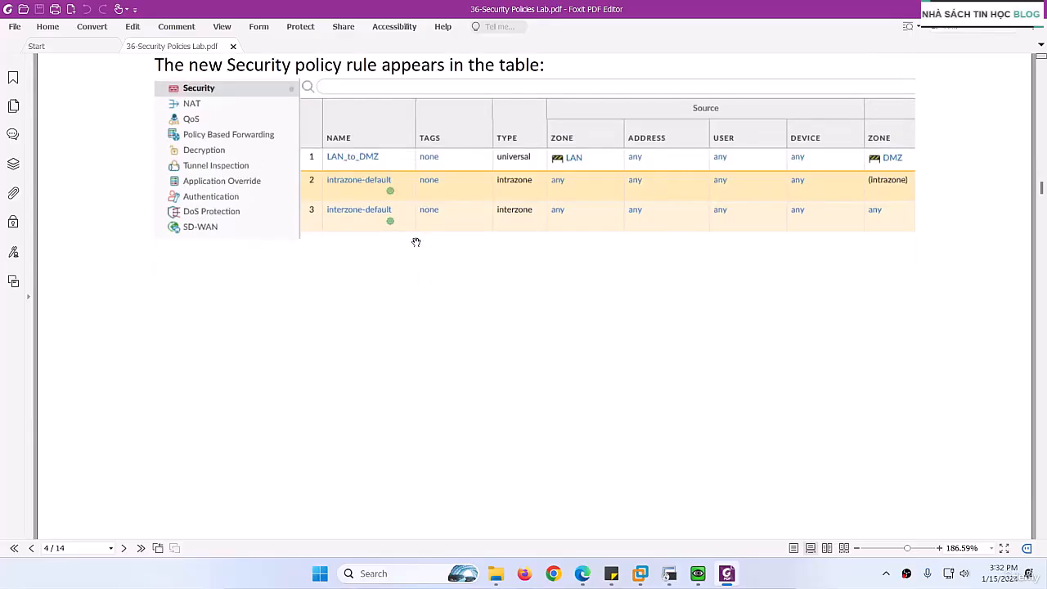
scroll(415, 242, down, 5)
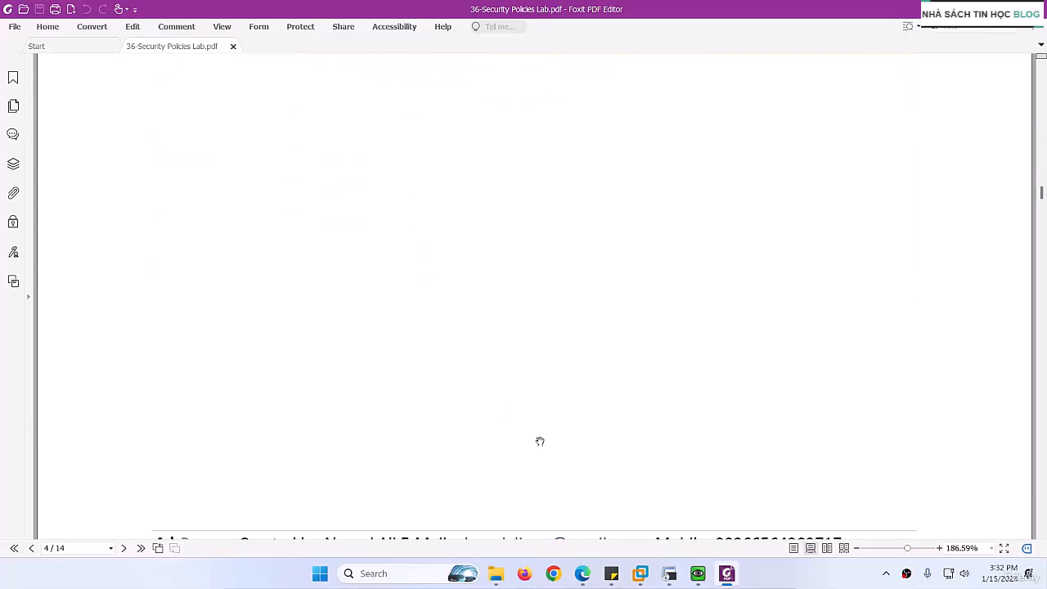
- Switch to the PA-VM firewall page in Edge and add a security policy rule named LAN_to_DMZ
click(582, 574)
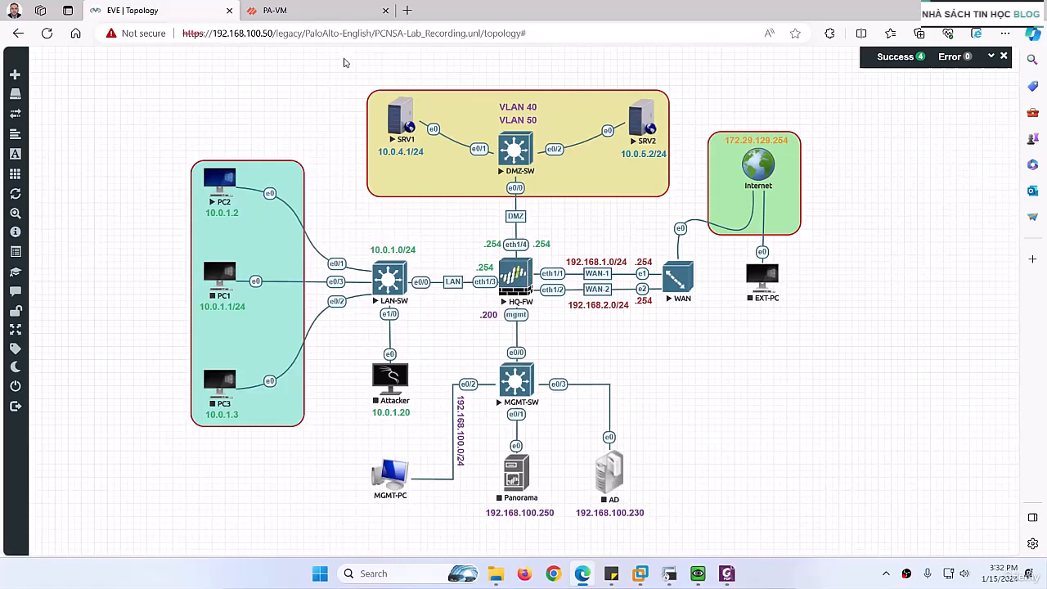
click(300, 11)
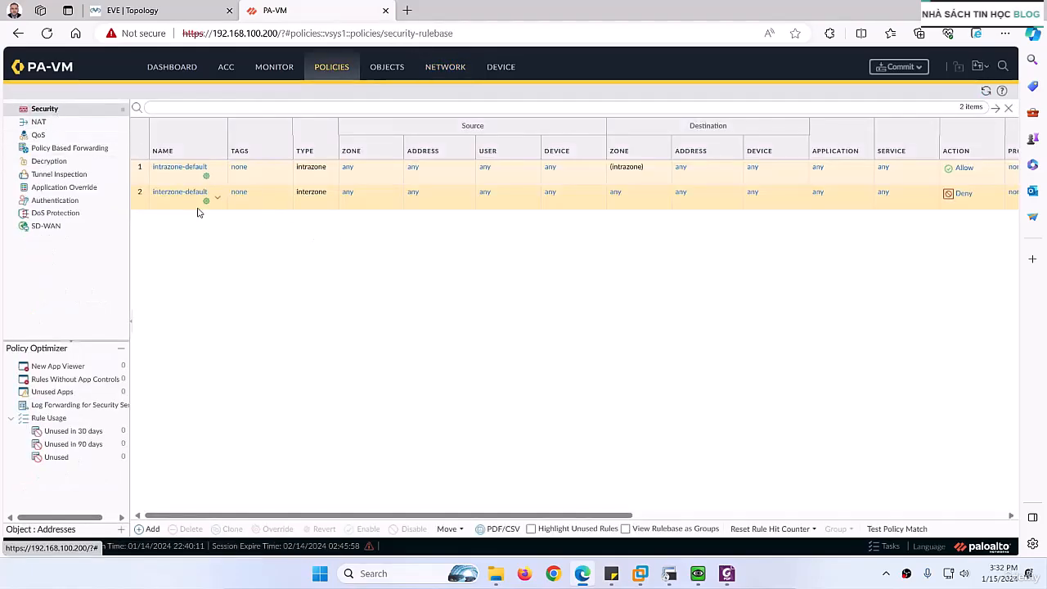
click(151, 529)
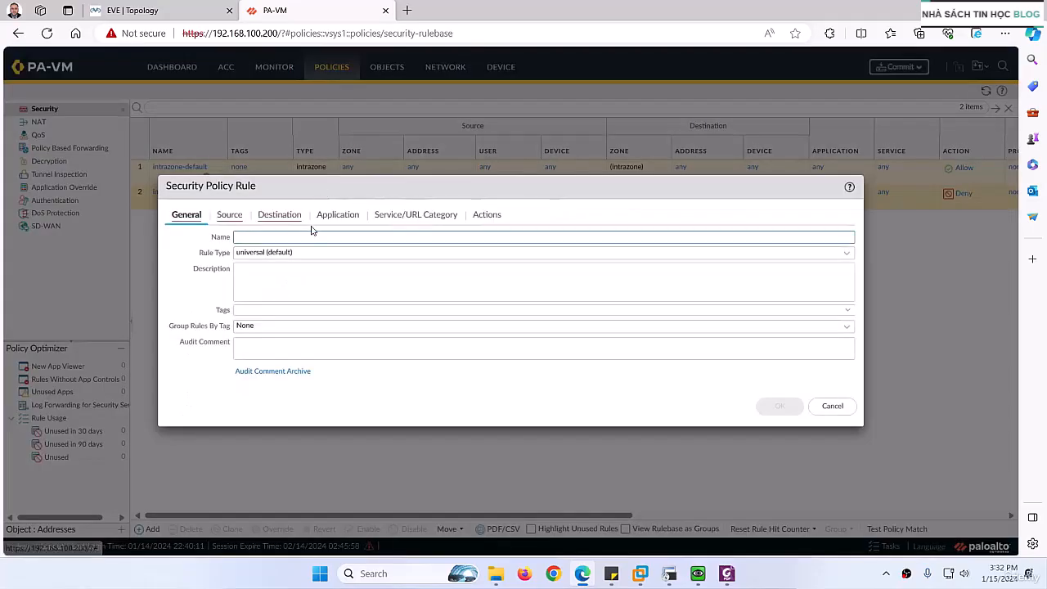
click(310, 234)
text(LAN_to)
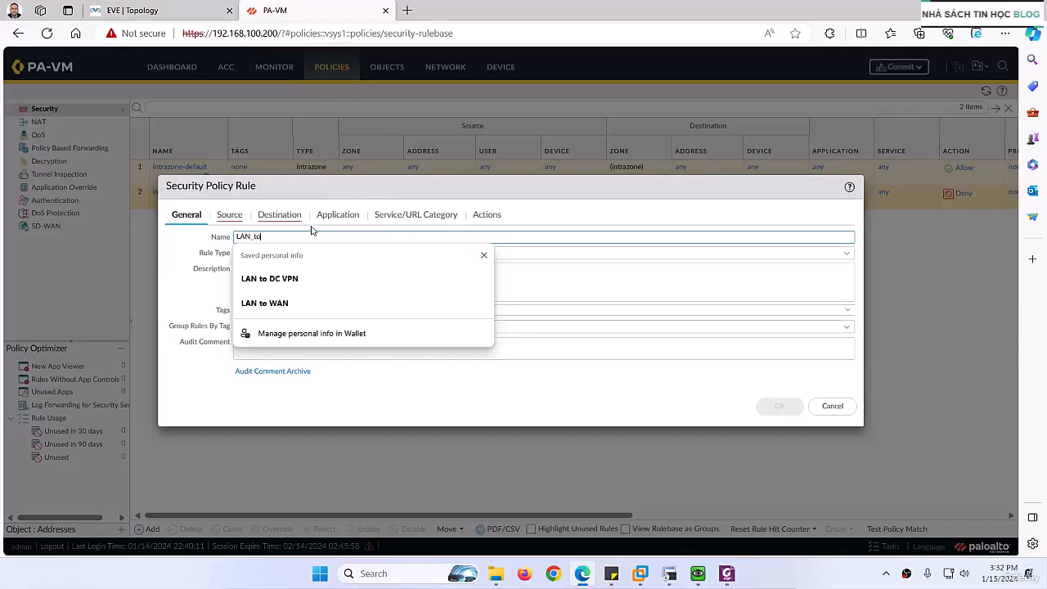
text(_DMZ)
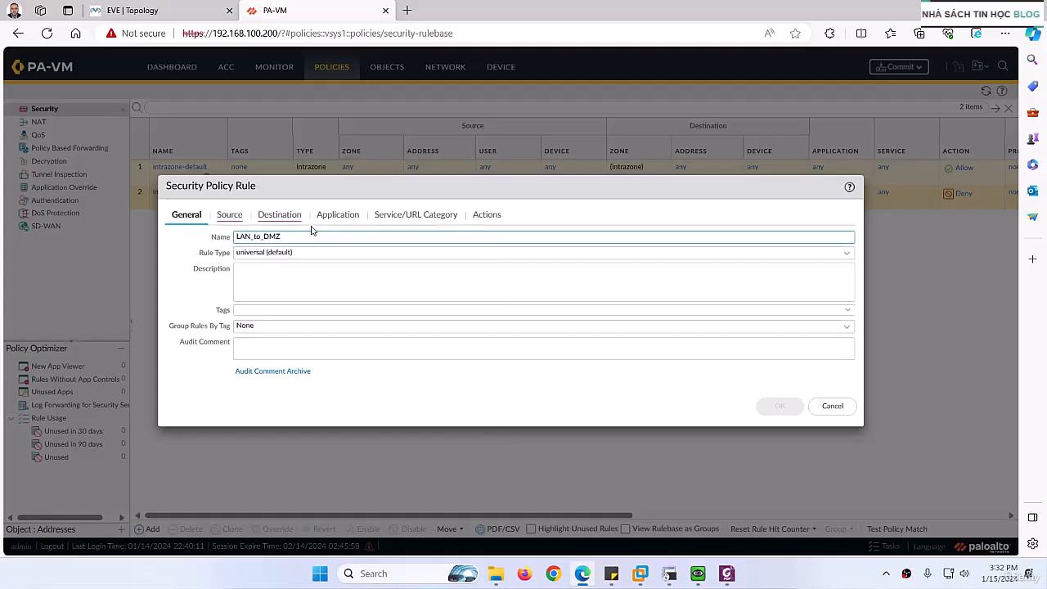
- Copy the prepared description from the notes into the LAN_to_DMZ rule's description
click(237, 281)
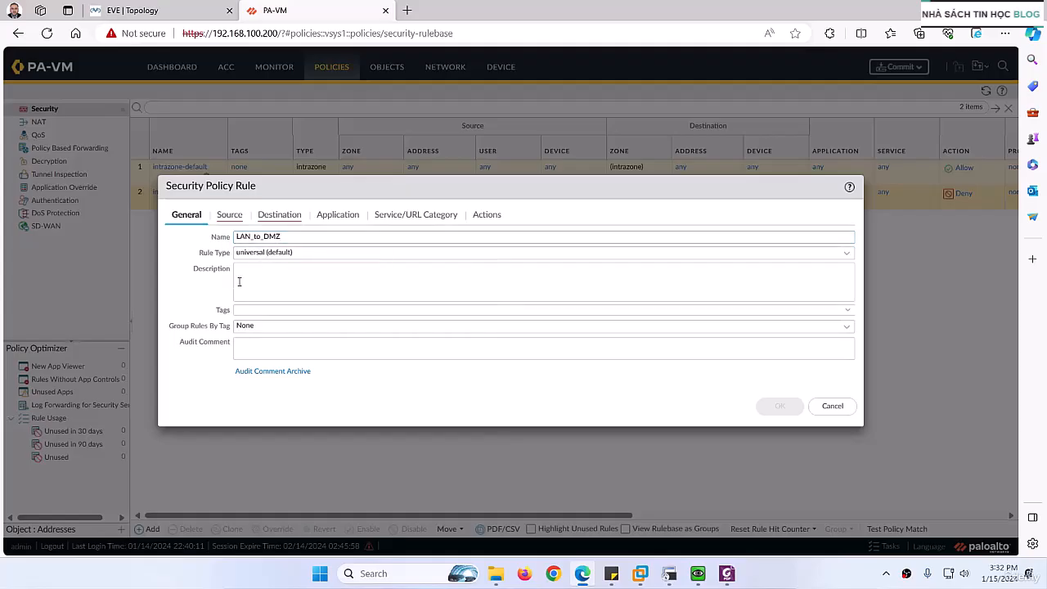
key(alt+Tab)
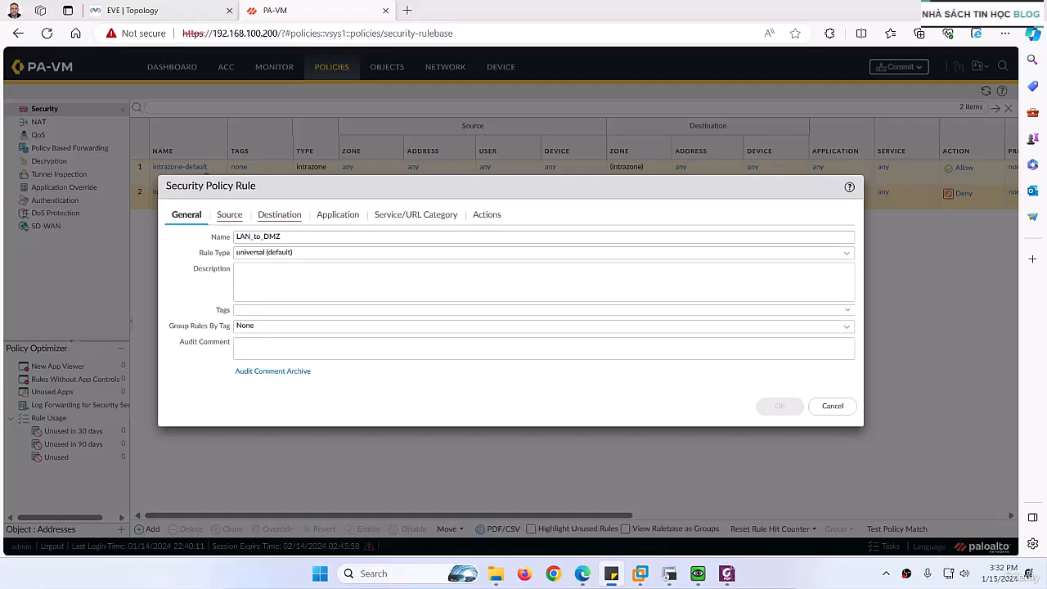
click(289, 276)
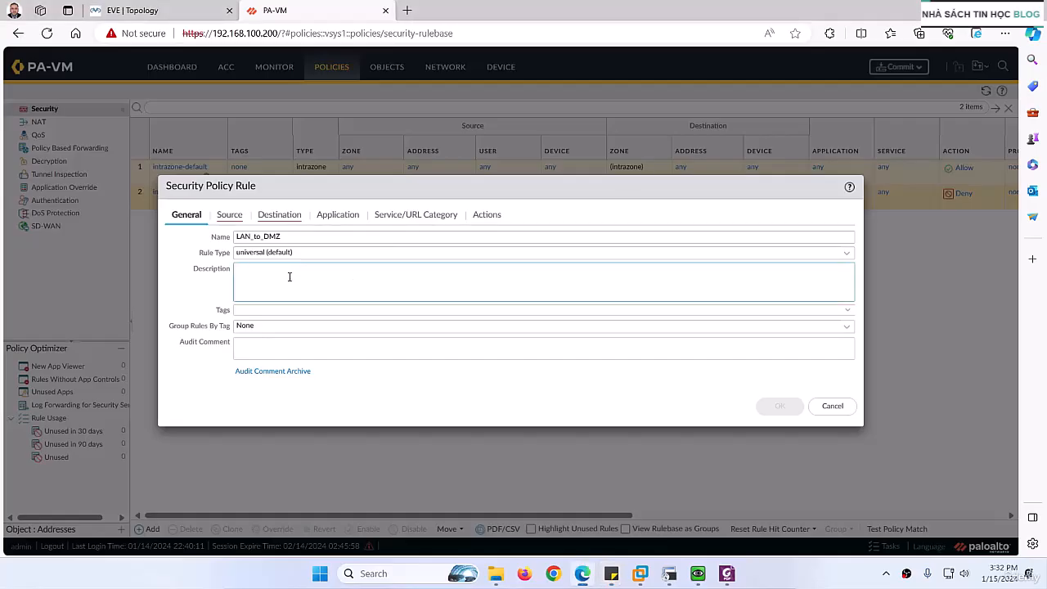
text(Allows hosts in LAN Subnet to Servers)
- Set the LAN_to_DMZ rule's source zone to LAN and its destination zone to DMZ
click(229, 215)
click(186, 377)
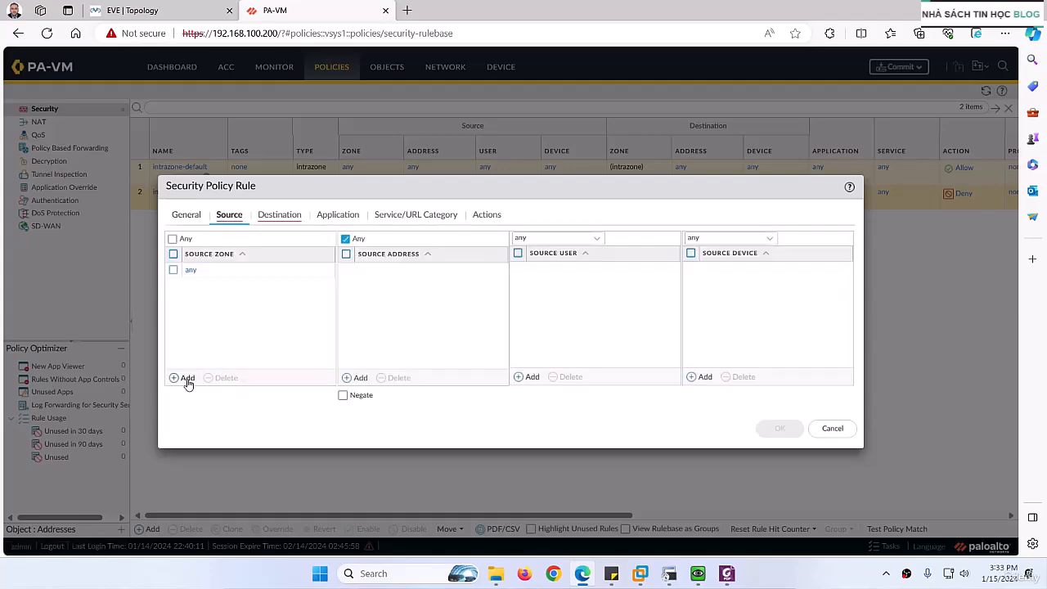
click(135, 10)
click(274, 12)
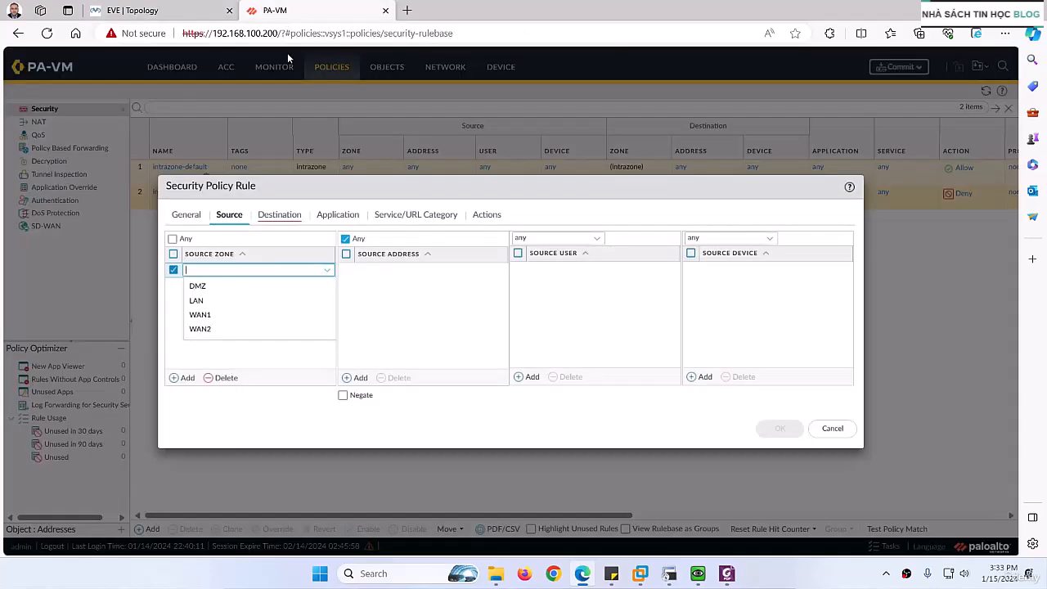
click(208, 302)
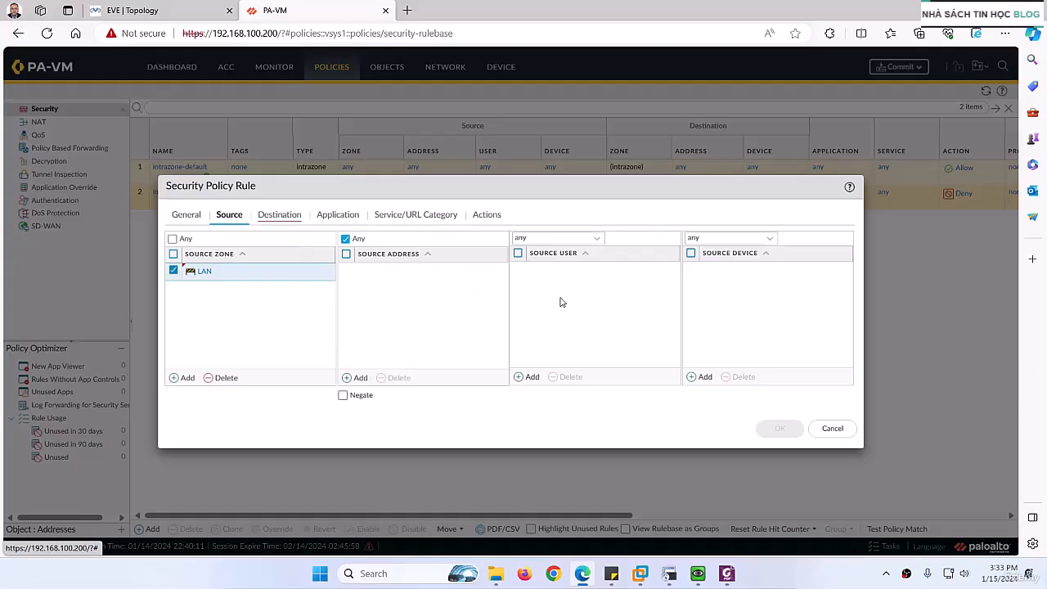
click(276, 216)
click(186, 378)
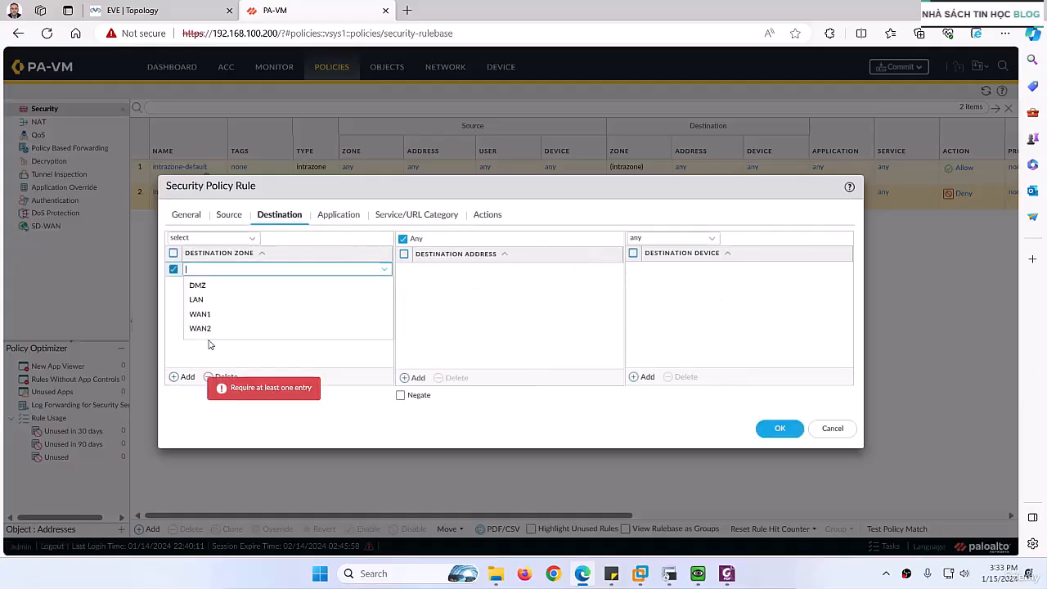
click(198, 284)
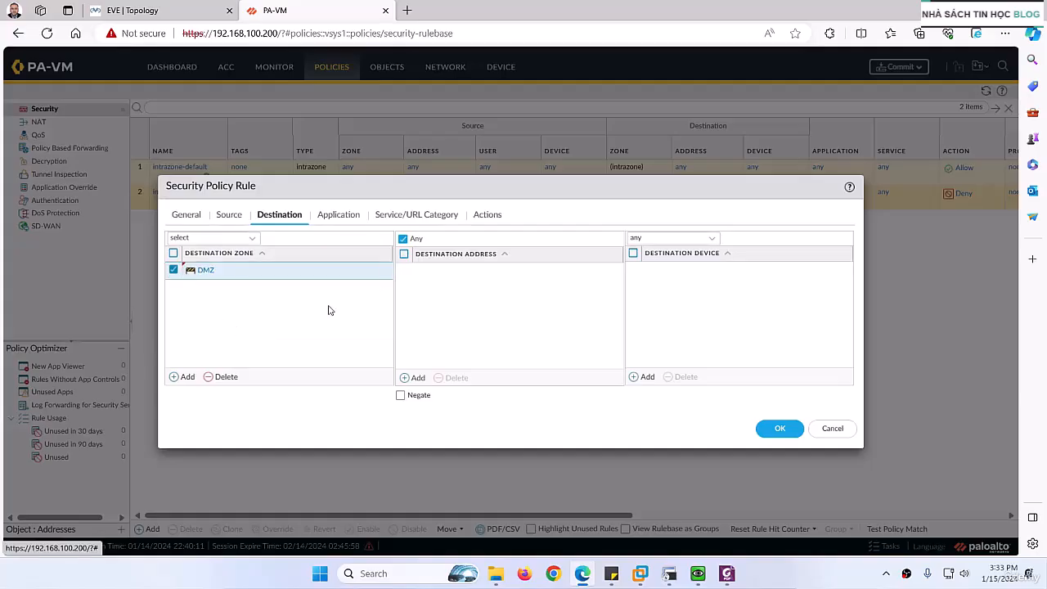
- Review the rule's application, service/URL category and action settings, keep their defaults, and save the rule
click(342, 217)
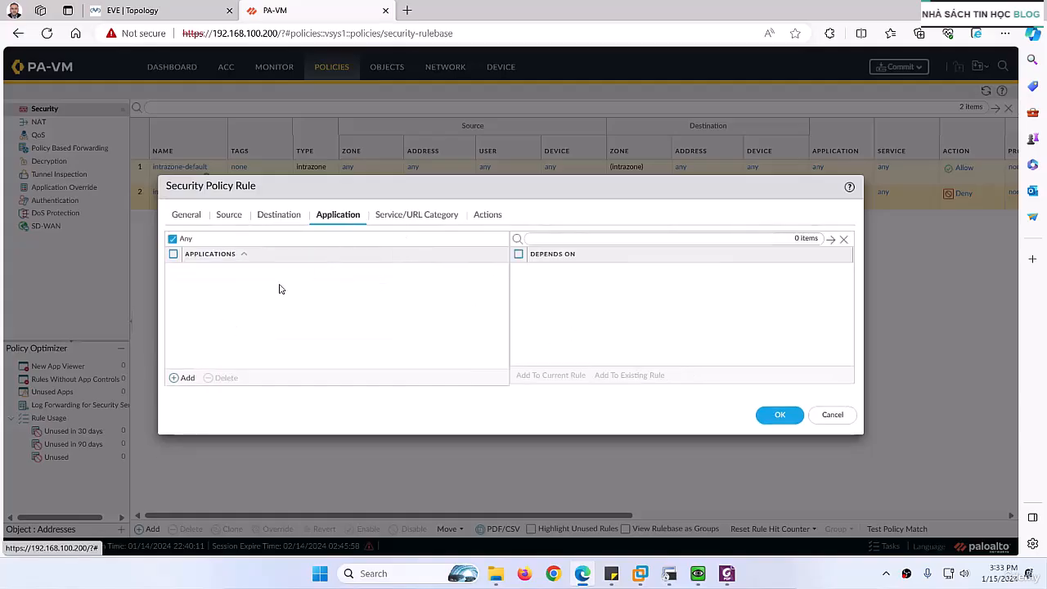
click(394, 218)
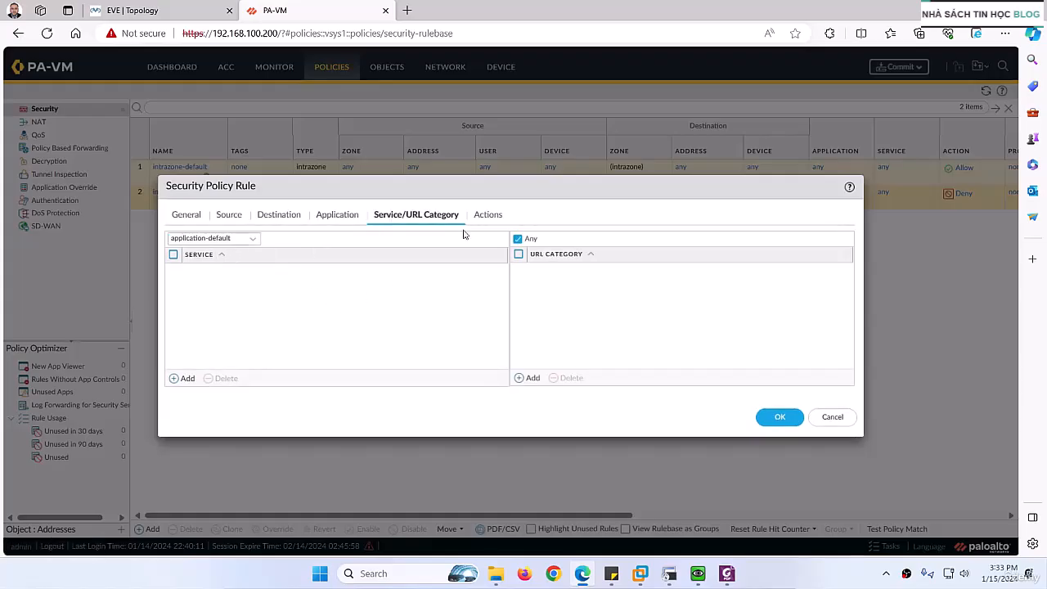
click(488, 216)
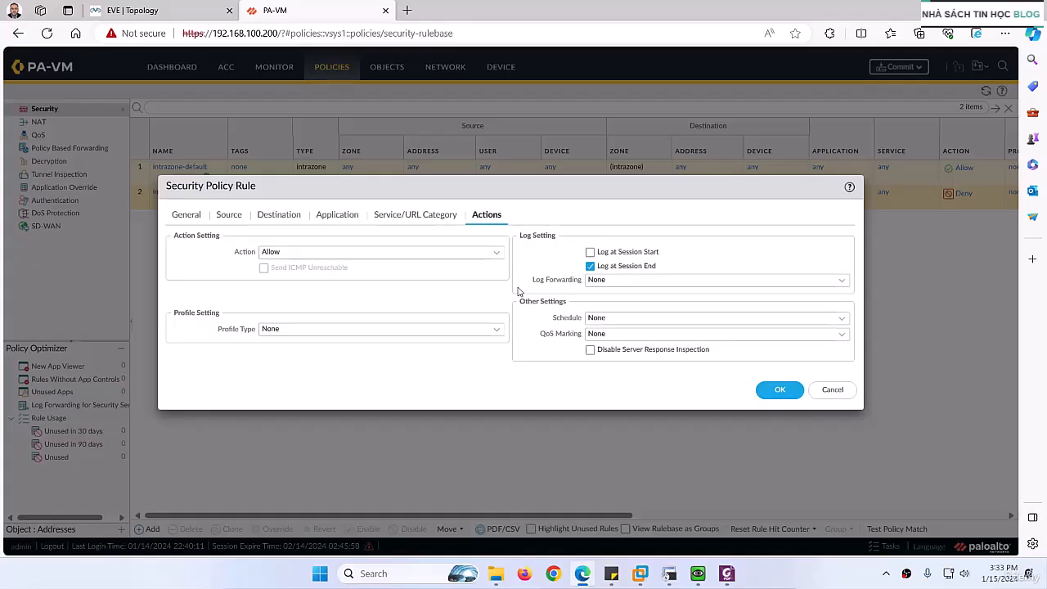
click(777, 390)
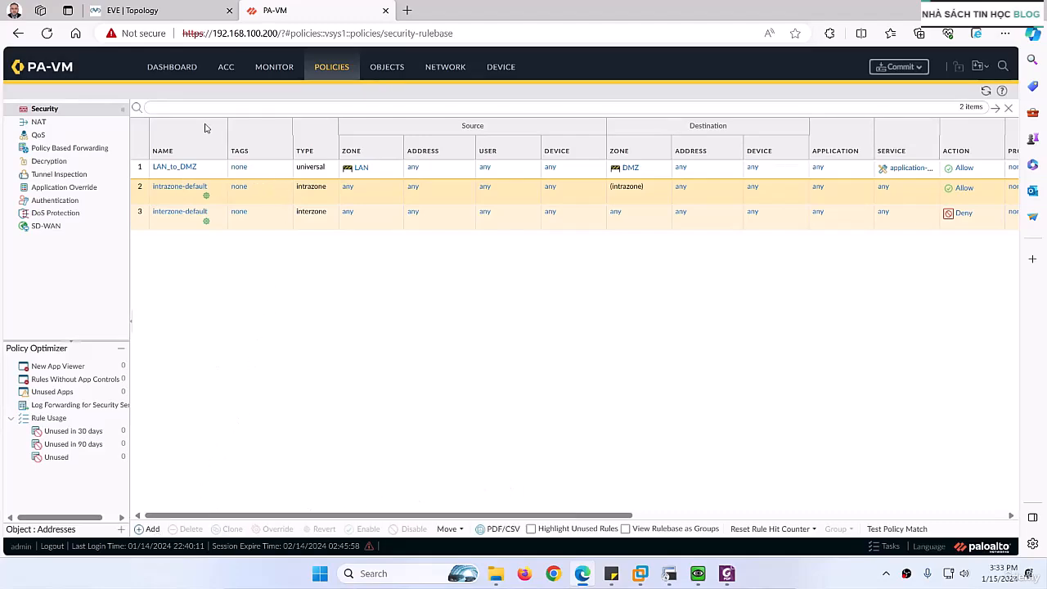
- Check the network topology, and add a second security policy rule named LAN_to_Internet
click(163, 10)
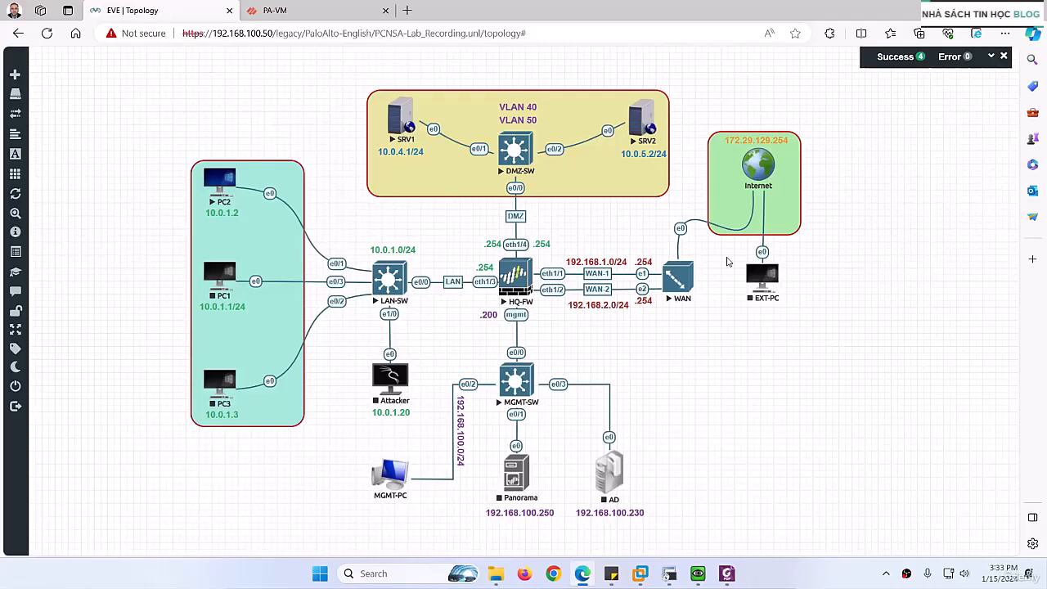
click(317, 9)
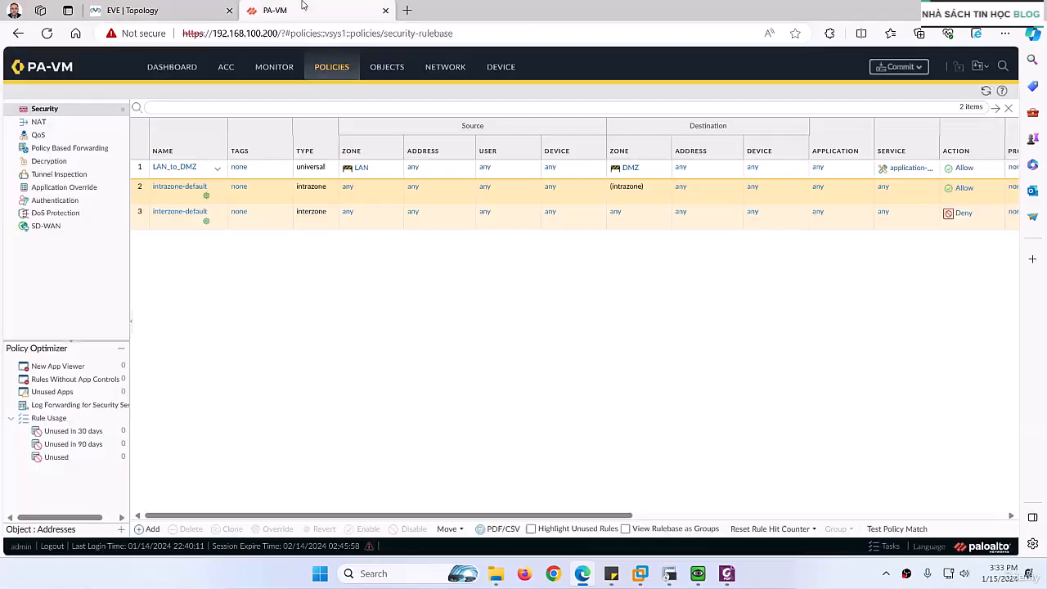
click(151, 529)
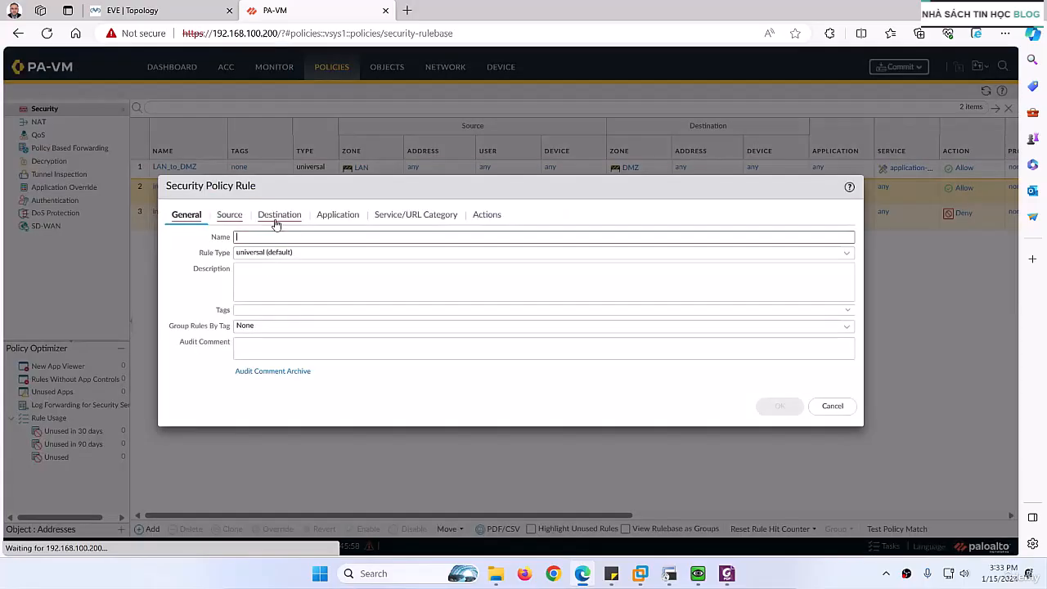
text(LAN_to_)
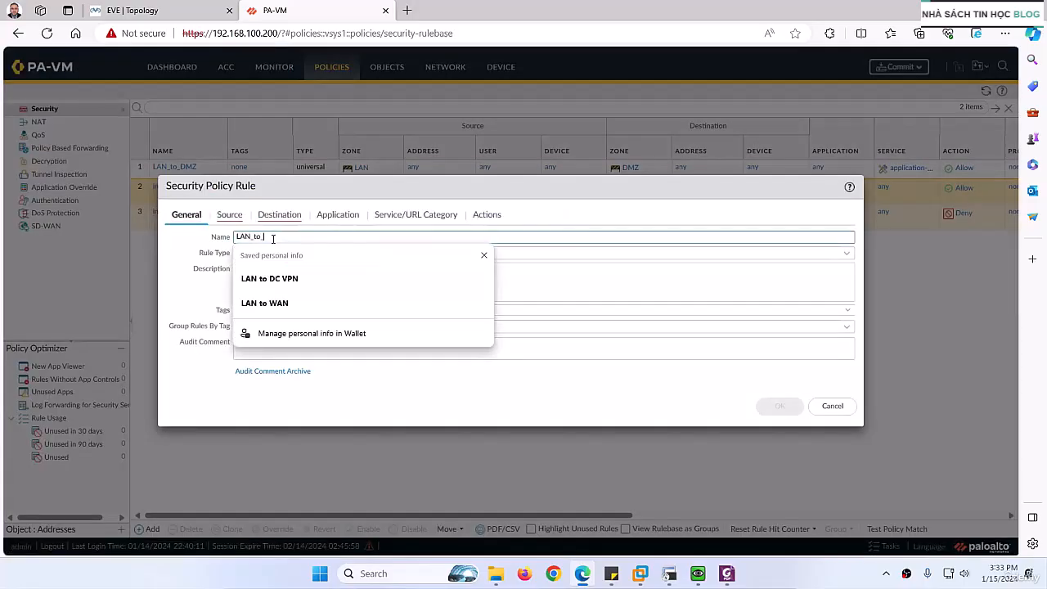
text(Internet)
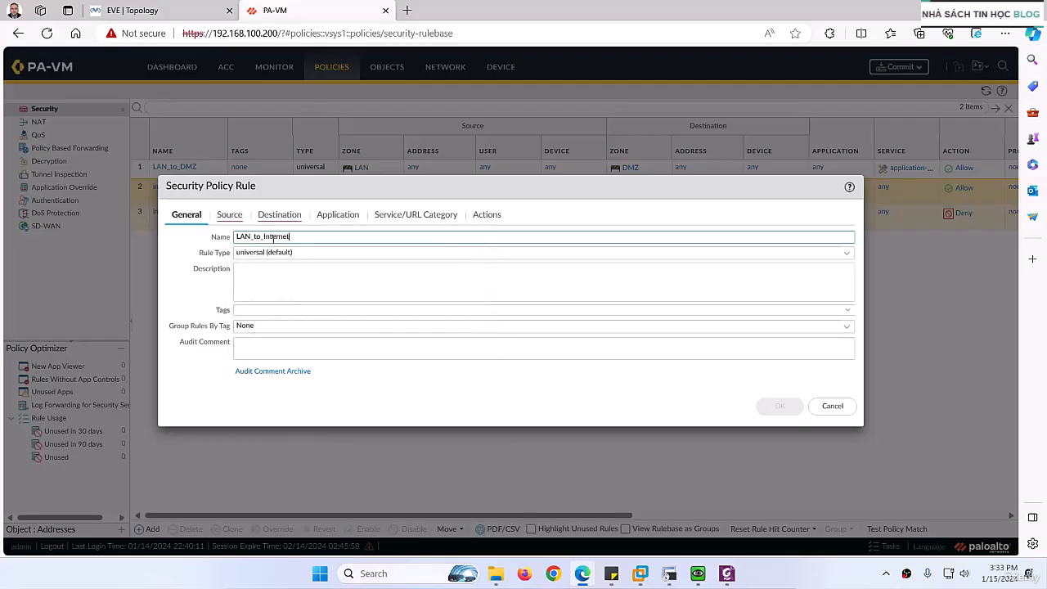
- Paste the description "Allows hosts in the LAN zone to access Internet" into the rule and remove its leading blank line
key(alt+Tab)
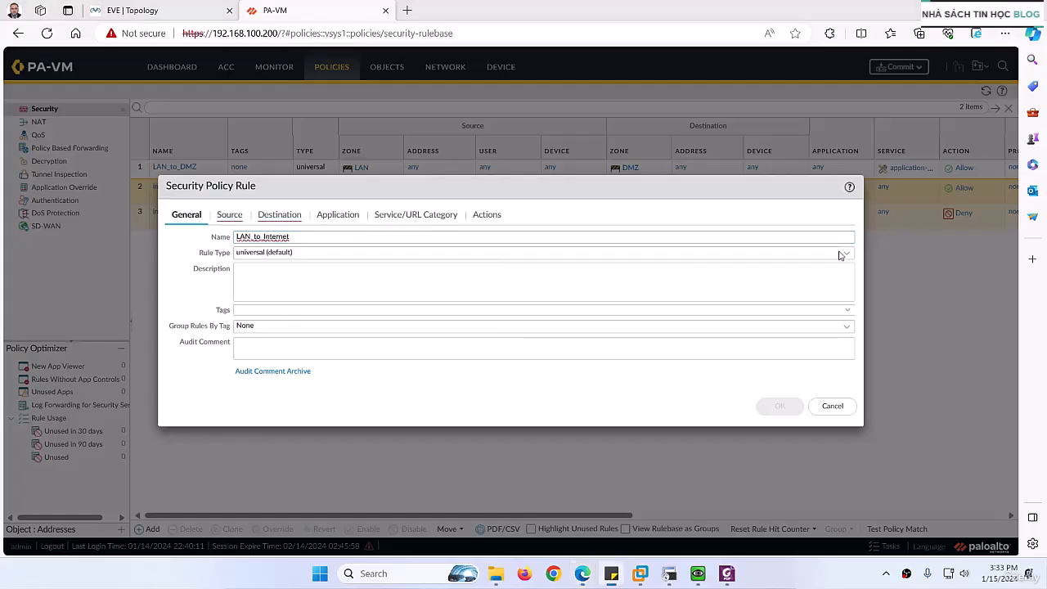
click(300, 295)
text(Allows hosts in the LAN zone to access Internet)
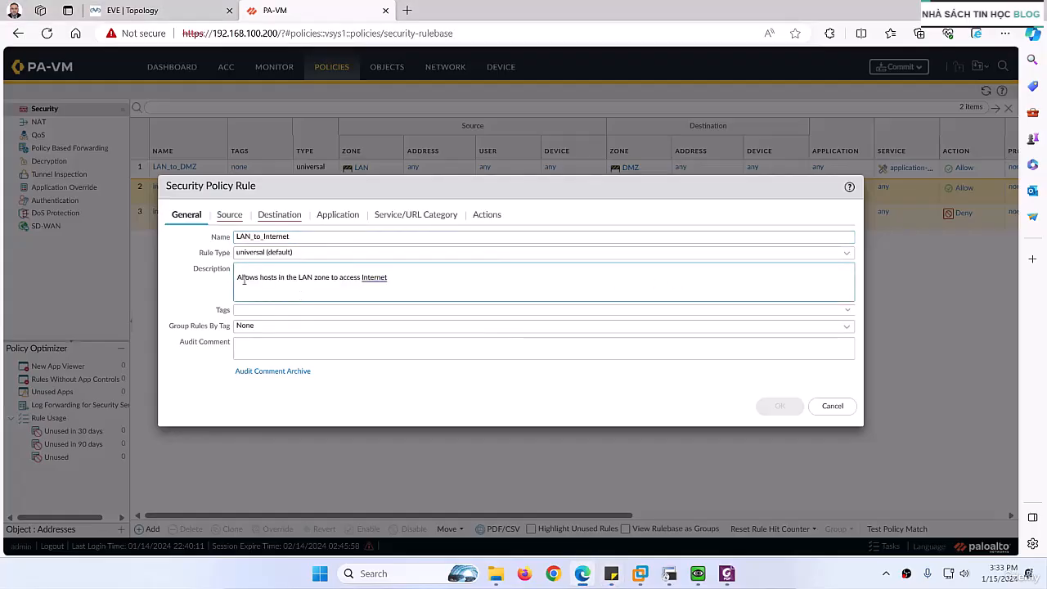
key(BackSpace)
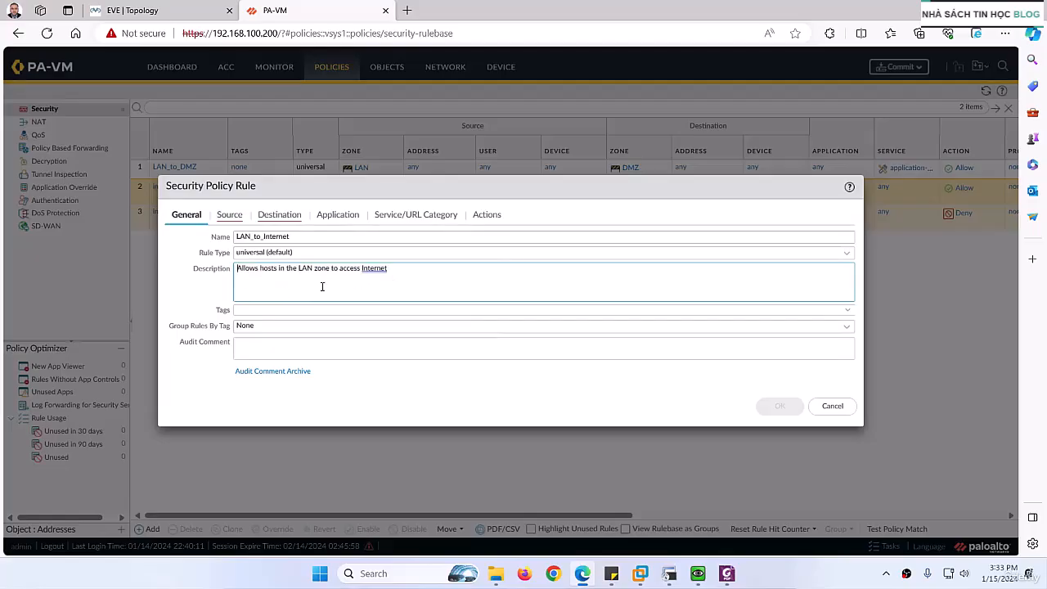
- Set the LAN_to_Internet rule's source zone to LAN and its destination zones to WAN1 and WAN2
click(229, 215)
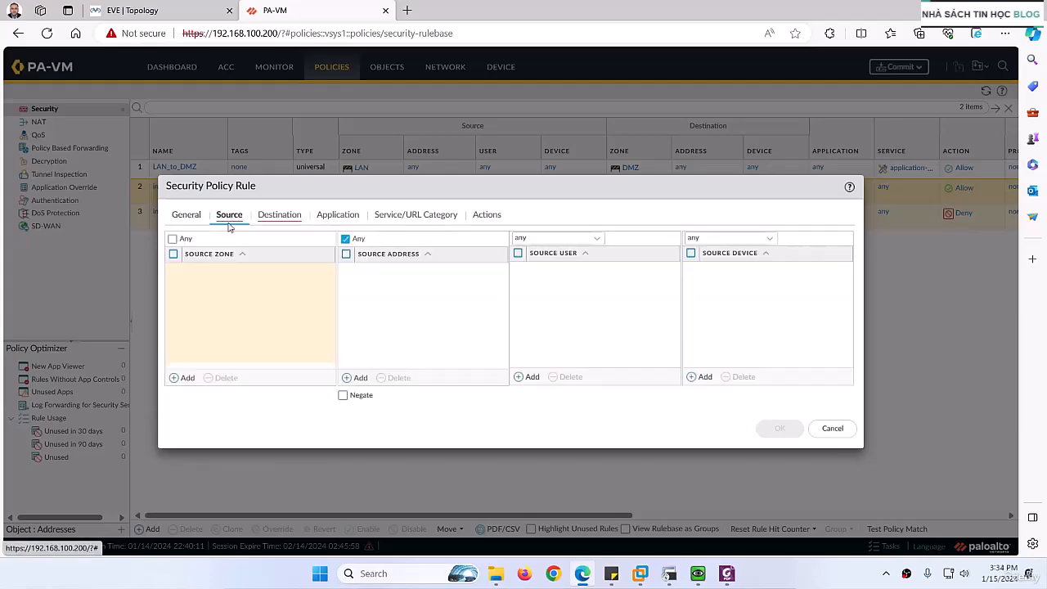
click(186, 377)
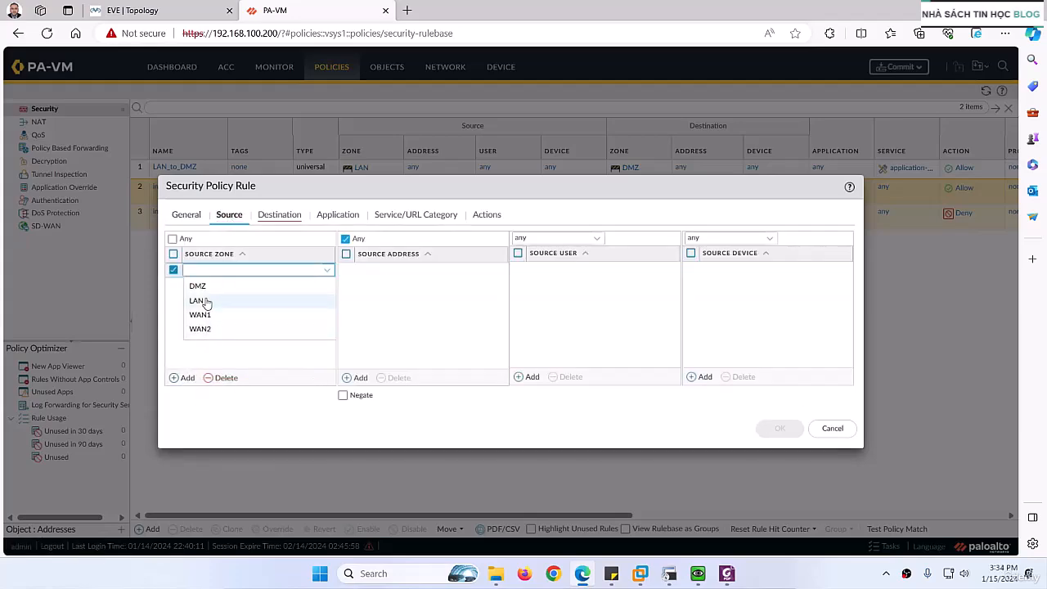
click(203, 301)
click(273, 216)
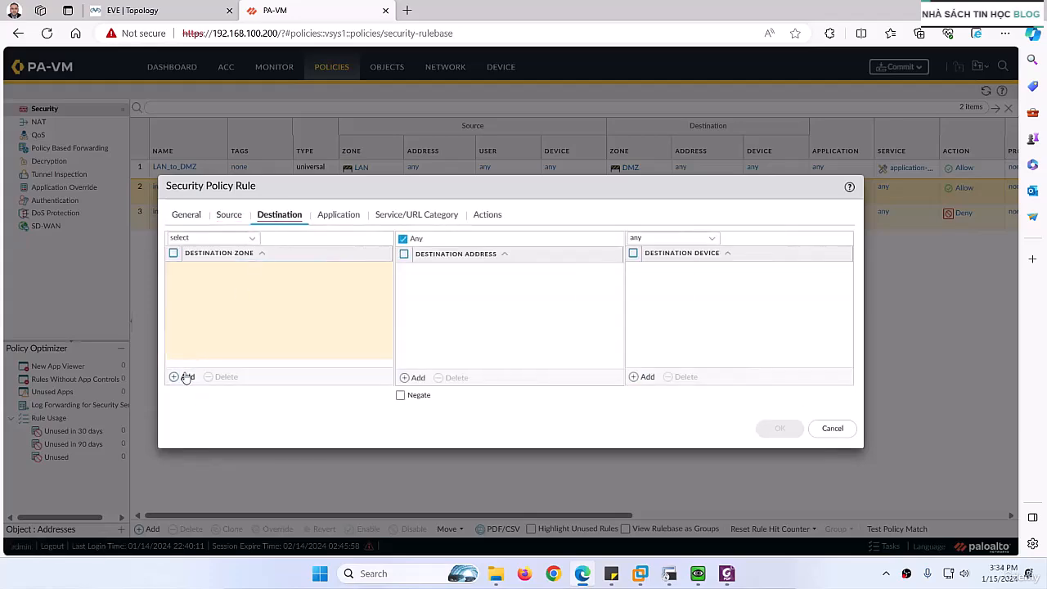
click(184, 376)
click(206, 316)
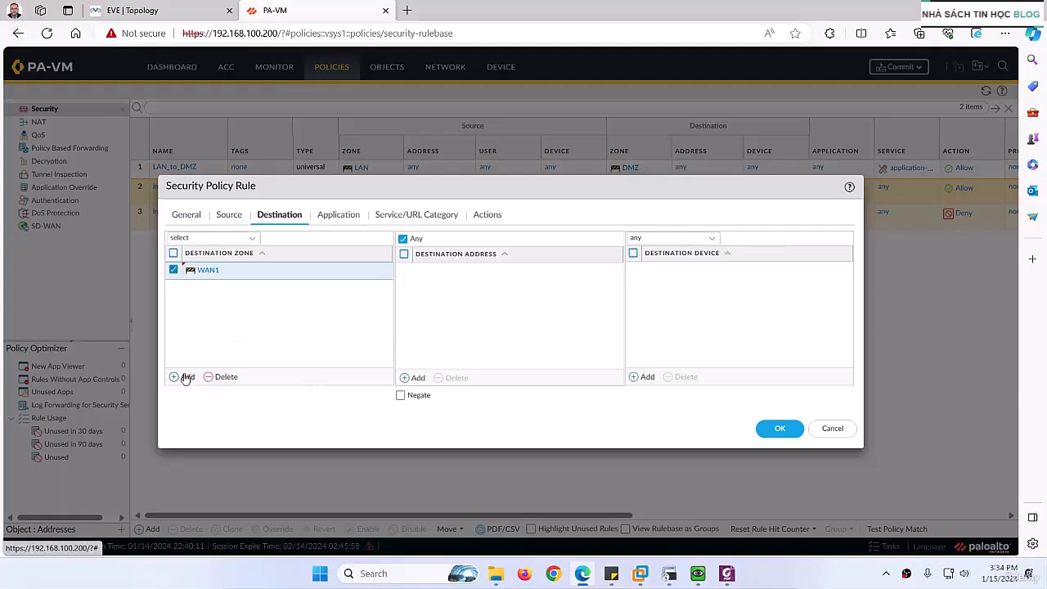
click(184, 377)
click(204, 347)
click(239, 333)
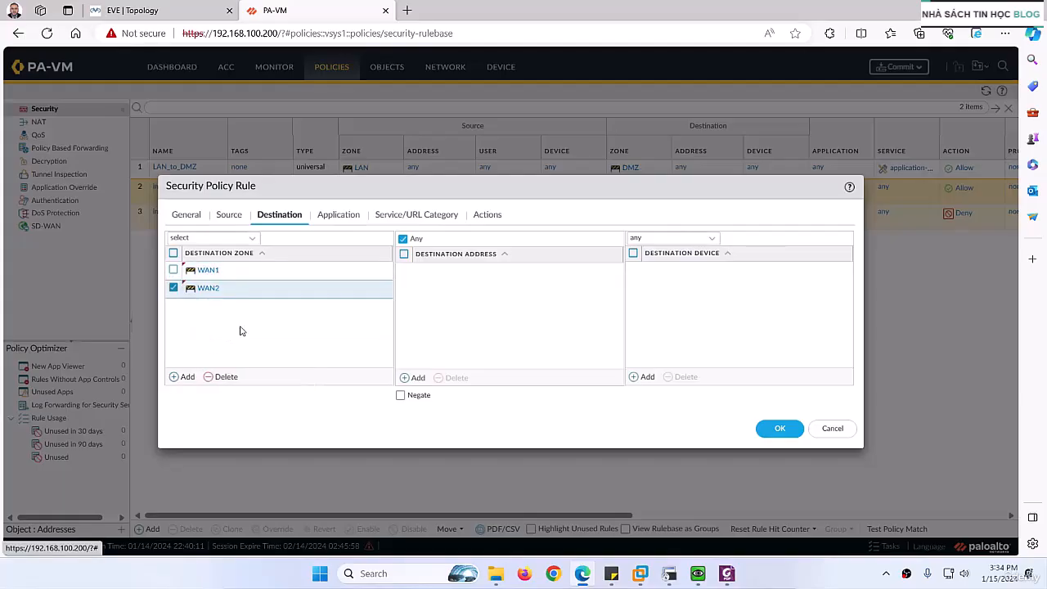
- Review the LAN_to_Internet rule's application, service/URL category and action settings, keep their defaults, and save the rule
click(338, 218)
click(394, 218)
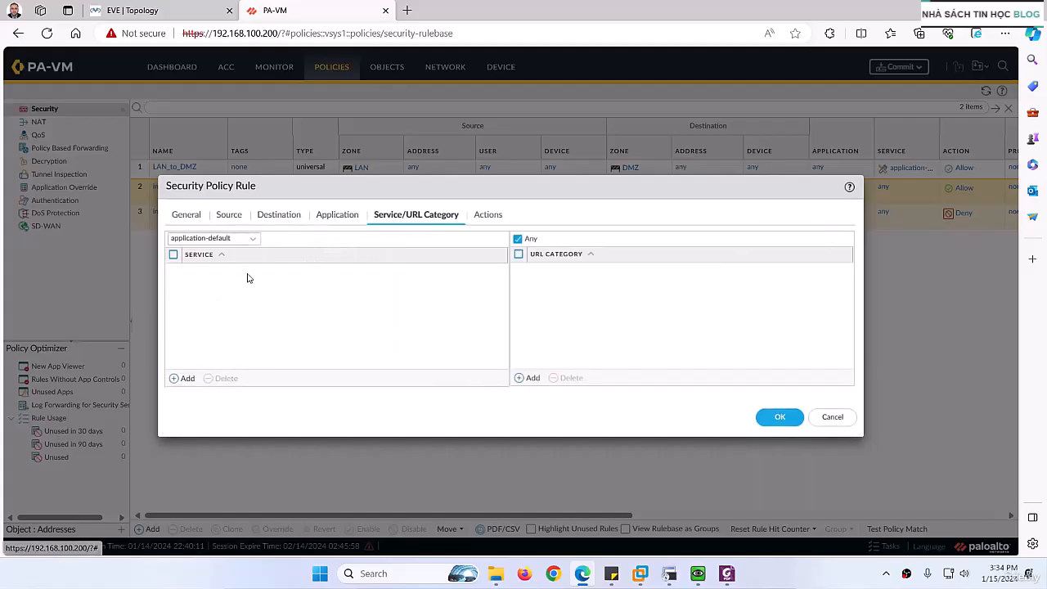
click(486, 219)
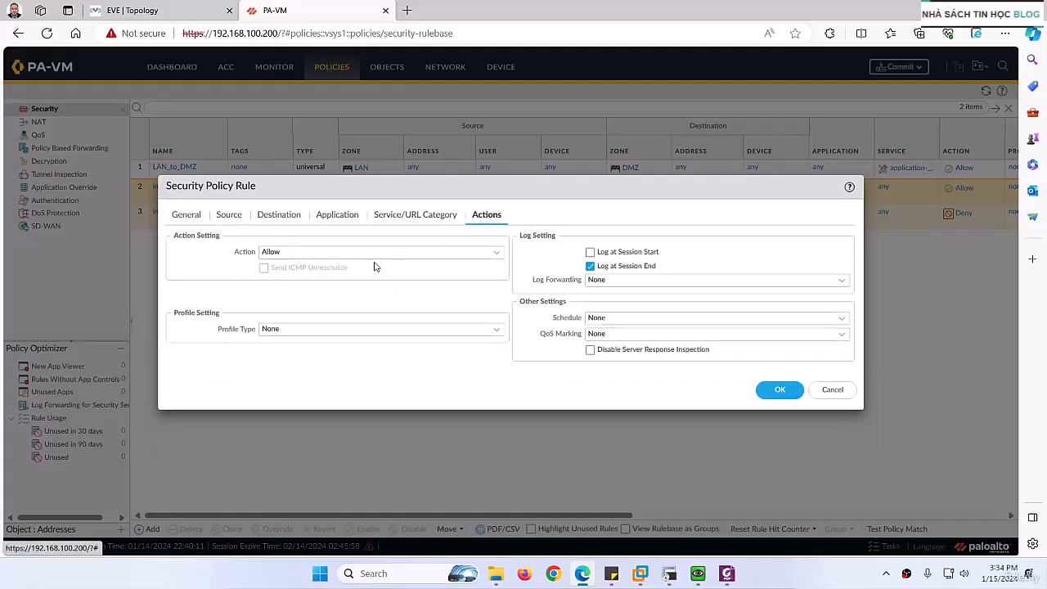
click(779, 390)
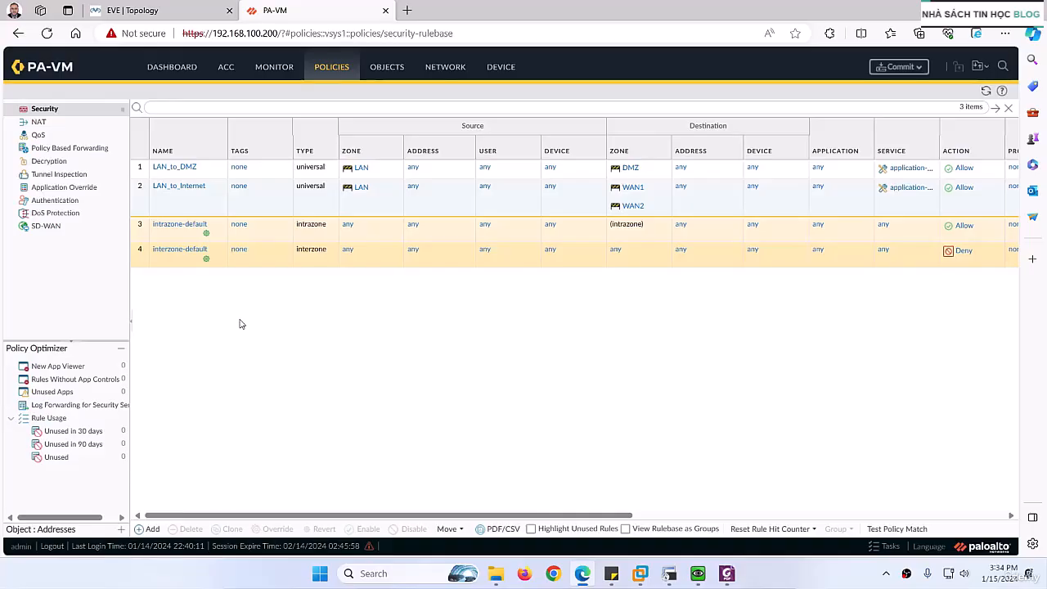
- Add a security policy rule named DMZ_to_Internet with the description "Allows DMZ Servers to access Internet"
click(152, 529)
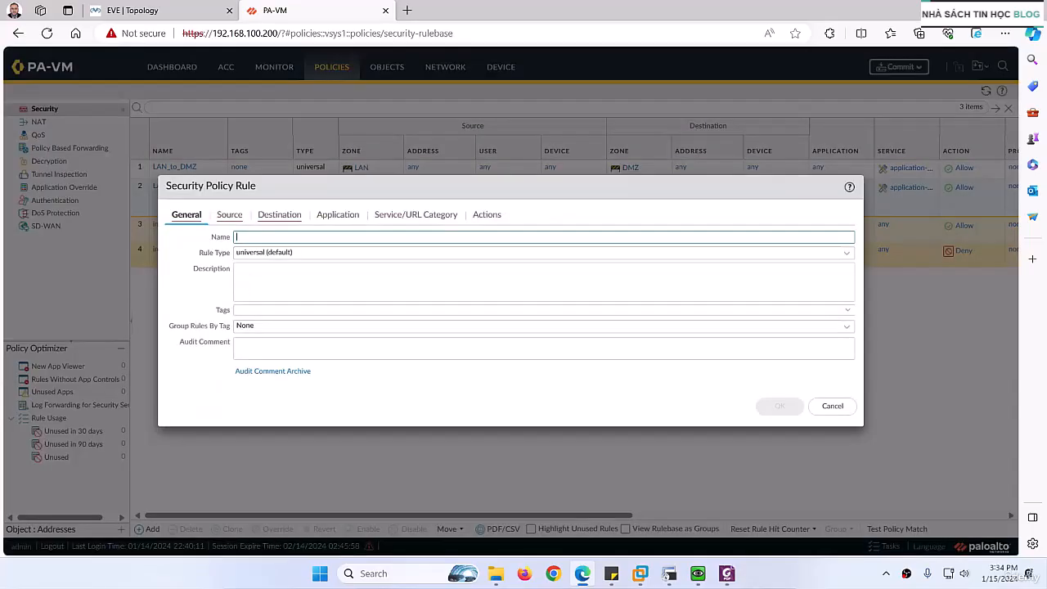
key(alt+Tab)
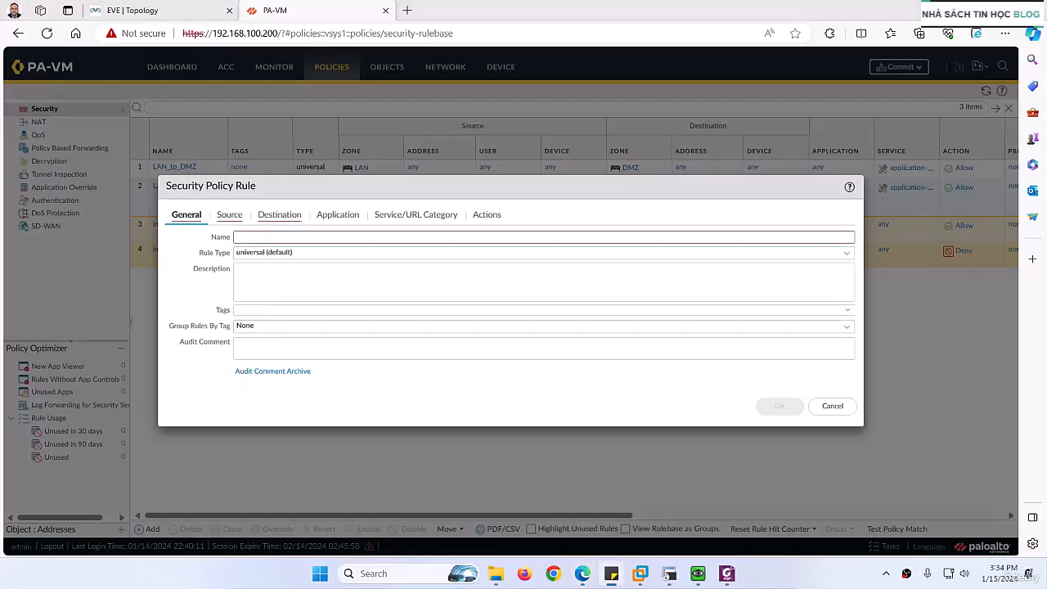
click(327, 238)
text(DMZ_to_Internet)
click(278, 292)
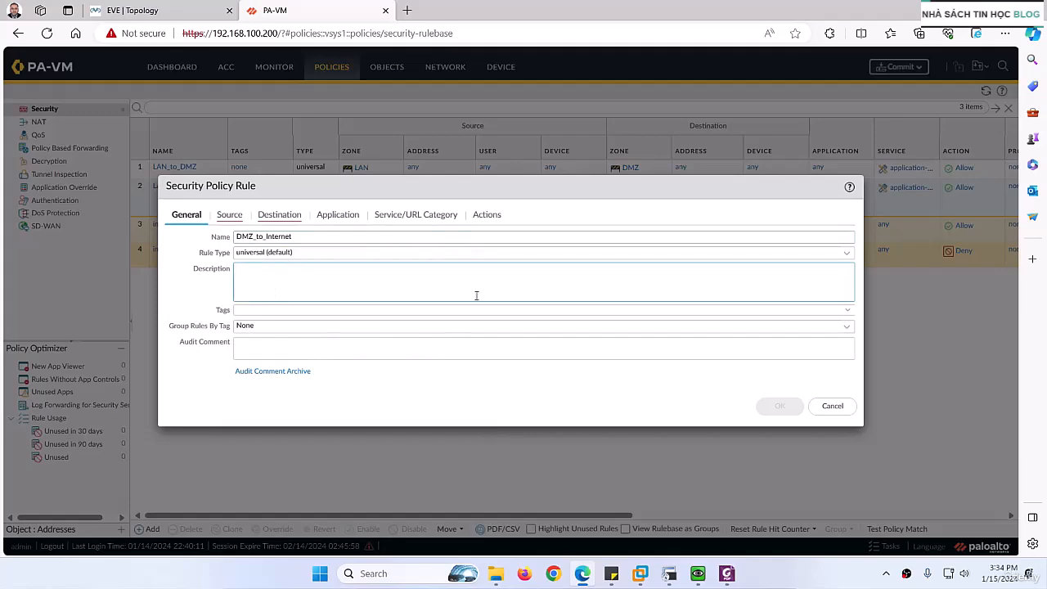
key(alt+Tab)
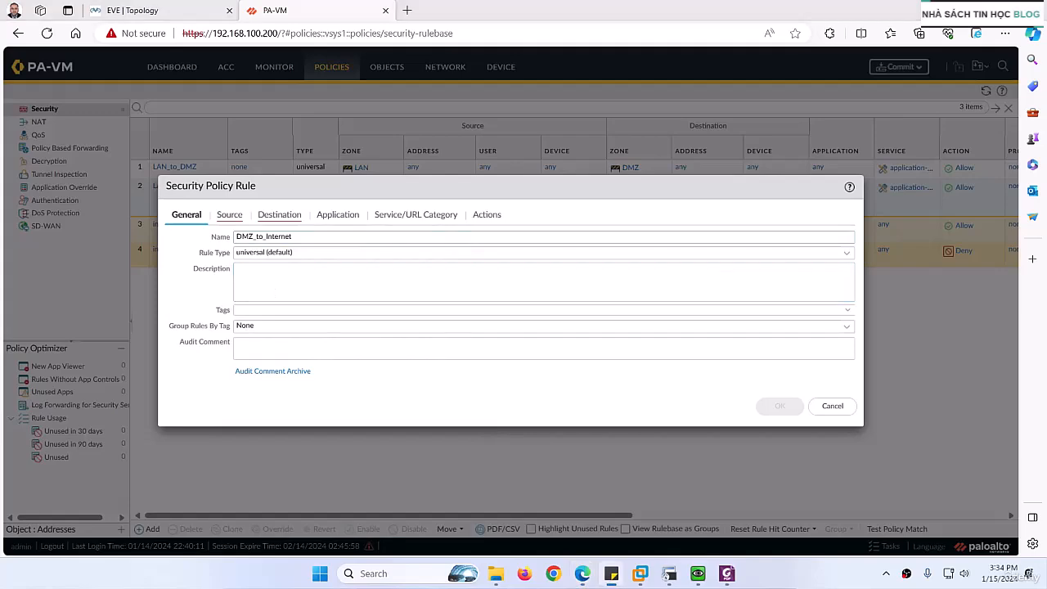
click(368, 276)
text(Allows DMZ Servers to access Internet)
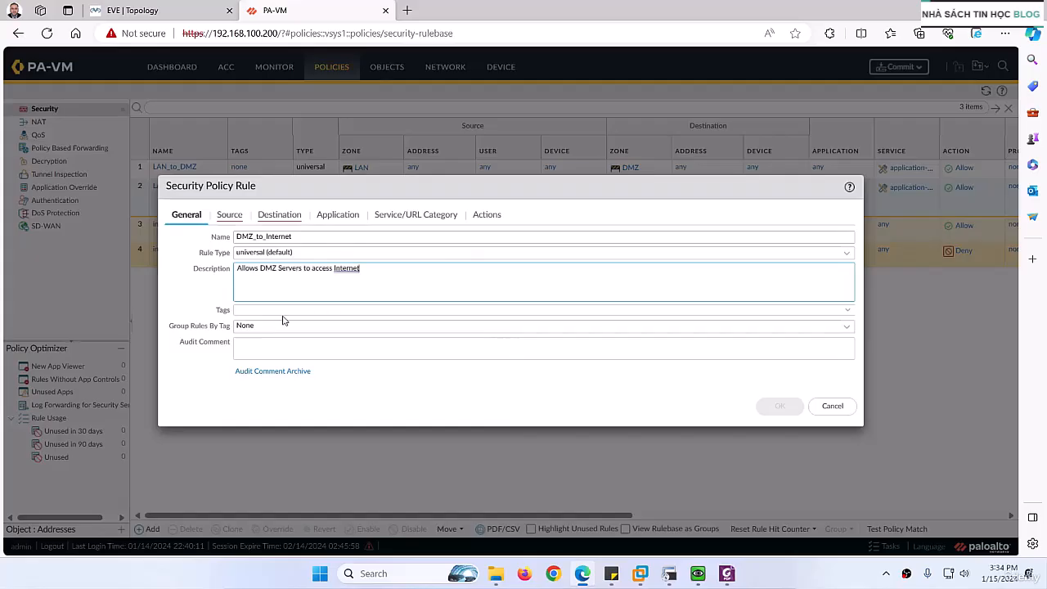
- Set the DMZ_to_Internet rule's source zone to DMZ and its destination zones to WAN1 and WAN2
click(229, 215)
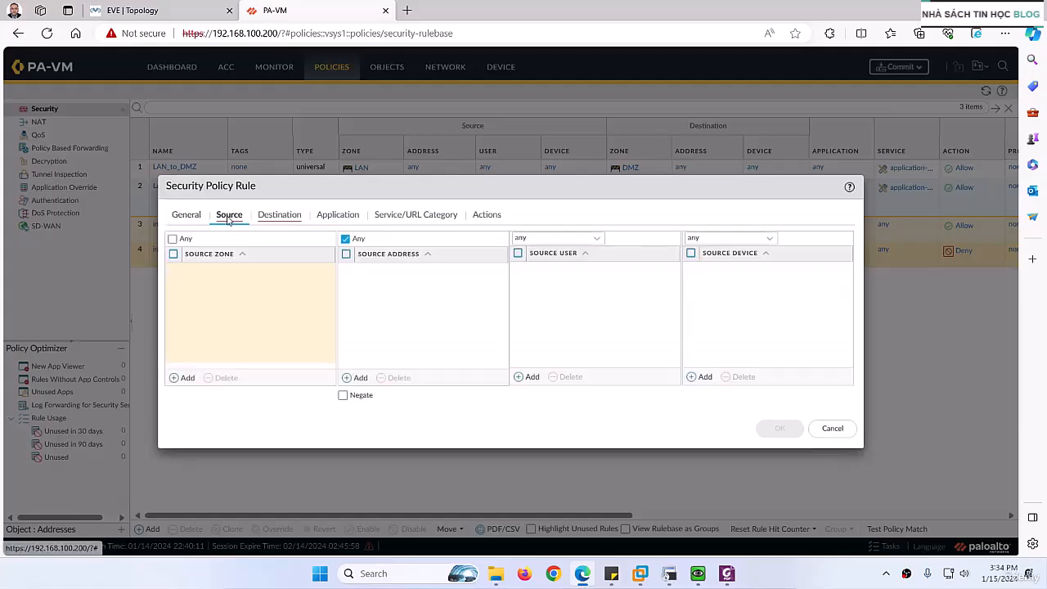
click(188, 375)
click(199, 284)
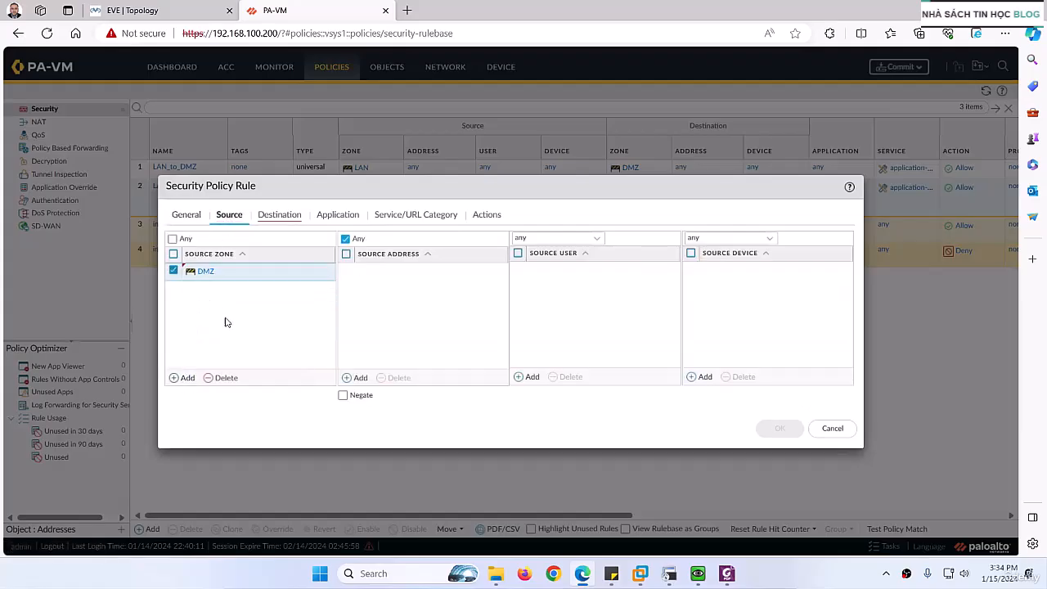
click(280, 215)
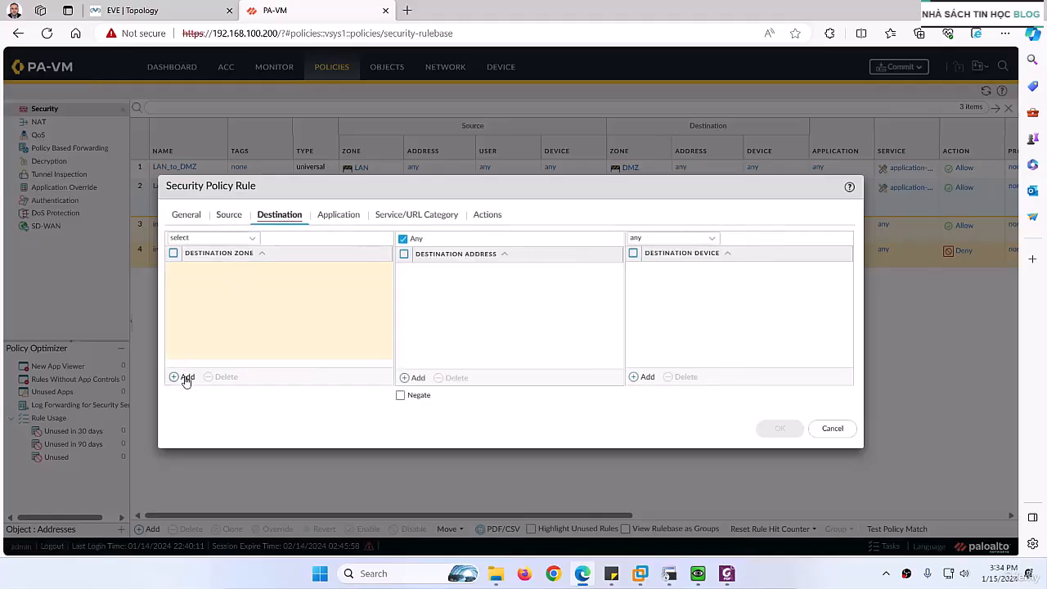
click(184, 377)
click(206, 313)
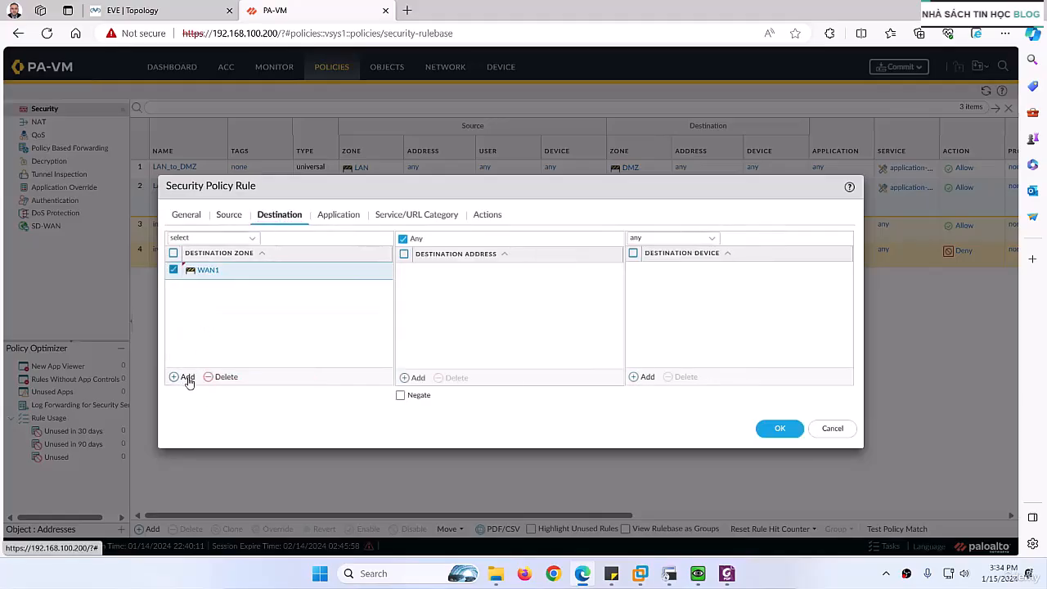
click(187, 377)
click(199, 346)
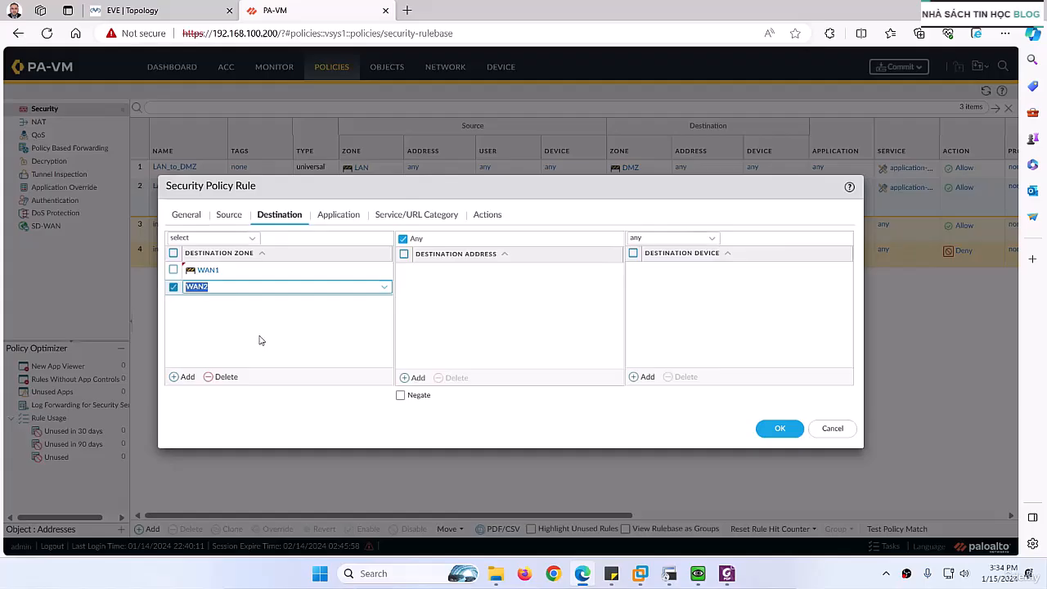
- Keep the default application, service/URL category and action settings of the DMZ_to_Internet rule and save it
click(334, 218)
click(381, 218)
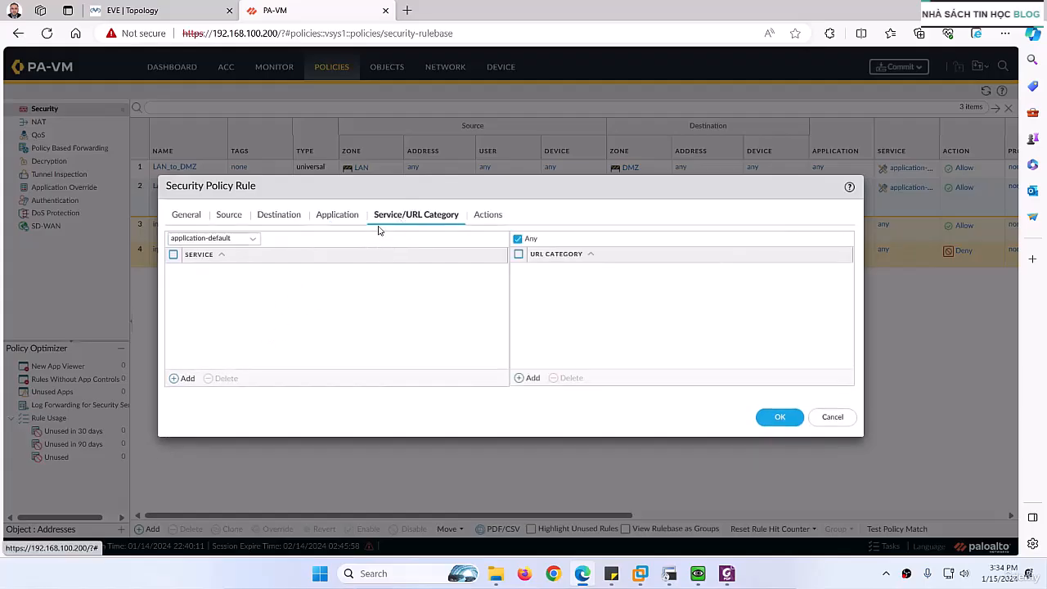
click(497, 220)
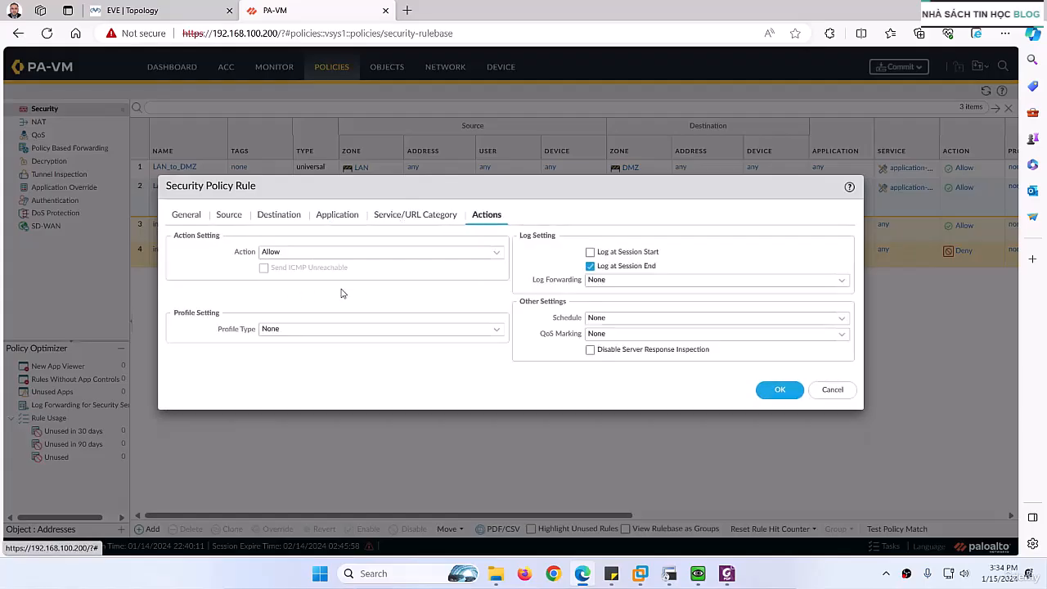
click(773, 389)
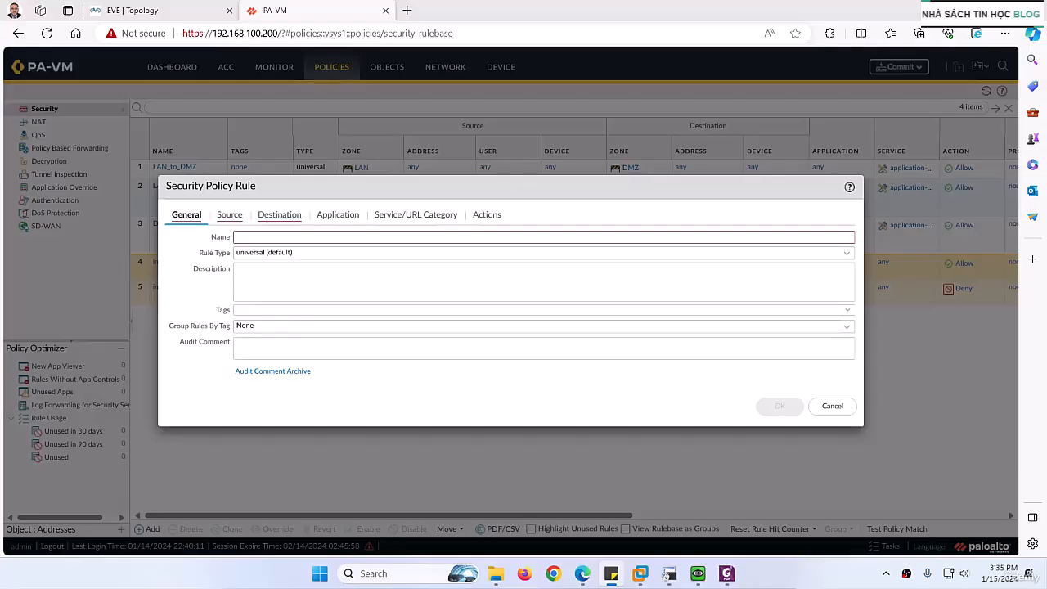
- Name the new security policy rule Internet_to_DMZ and give it the description "From Internet to access DMZ Servers"
click(250, 239)
text(Internet_to_DMZ)
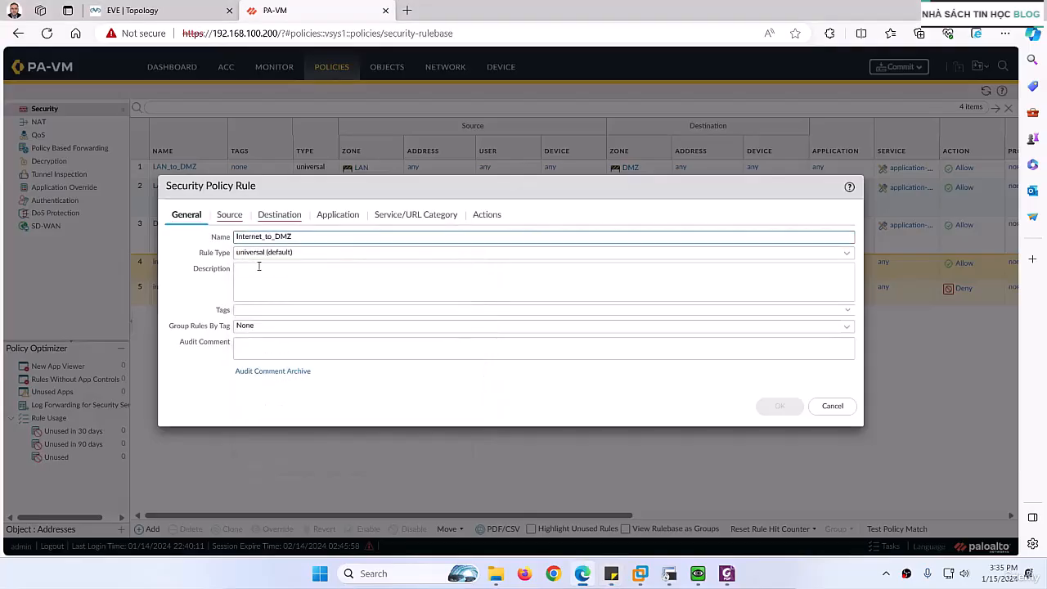
click(259, 286)
key(alt+Tab)
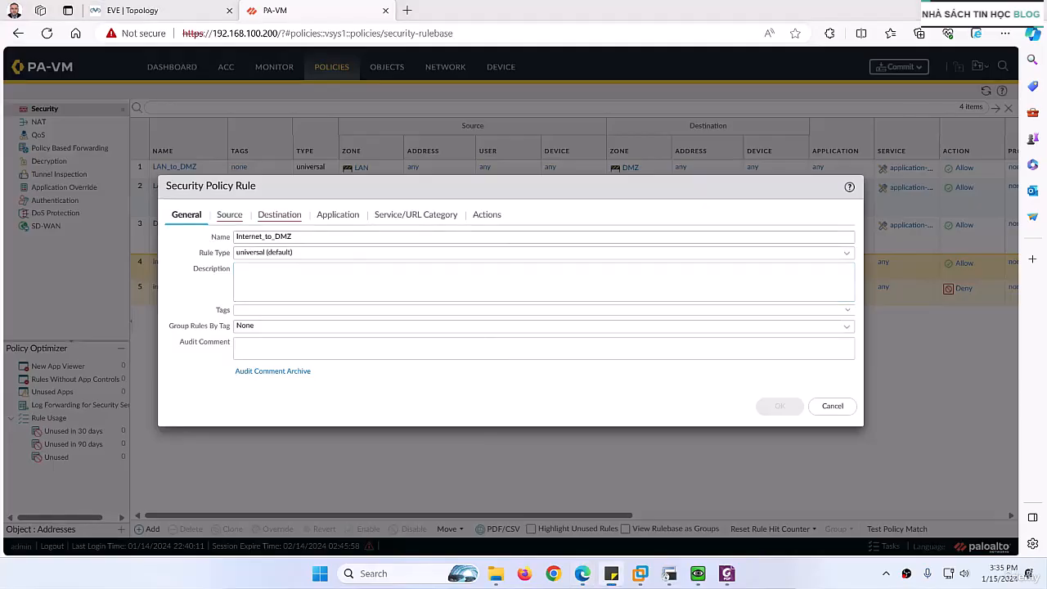
click(325, 273)
text(From Internet to access DMZ Servers)
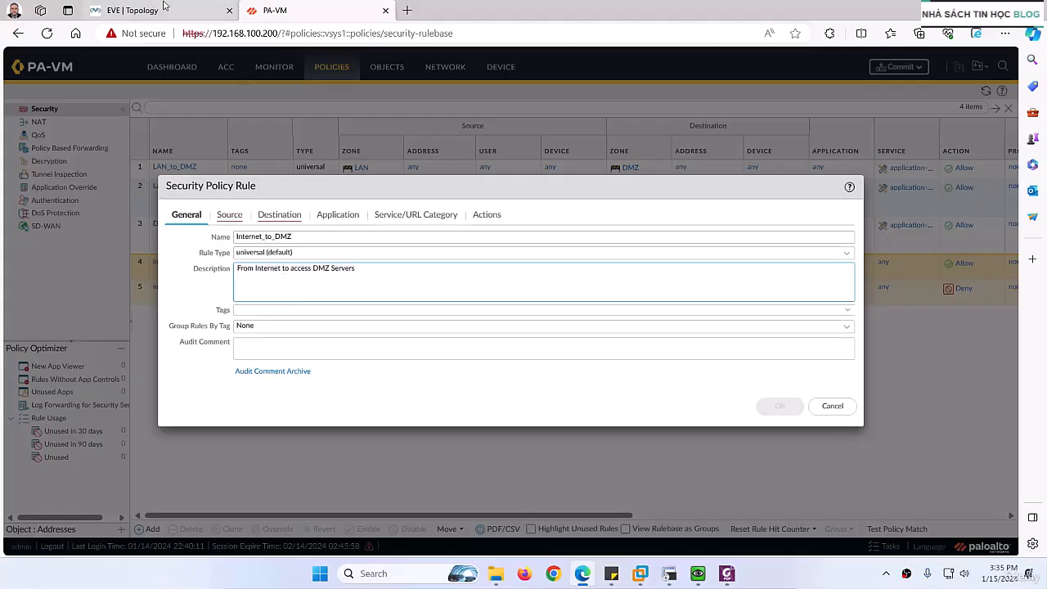
- Check the network topology, and set the Internet_to_DMZ rule's source zones to WAN1 and WAN2
click(135, 10)
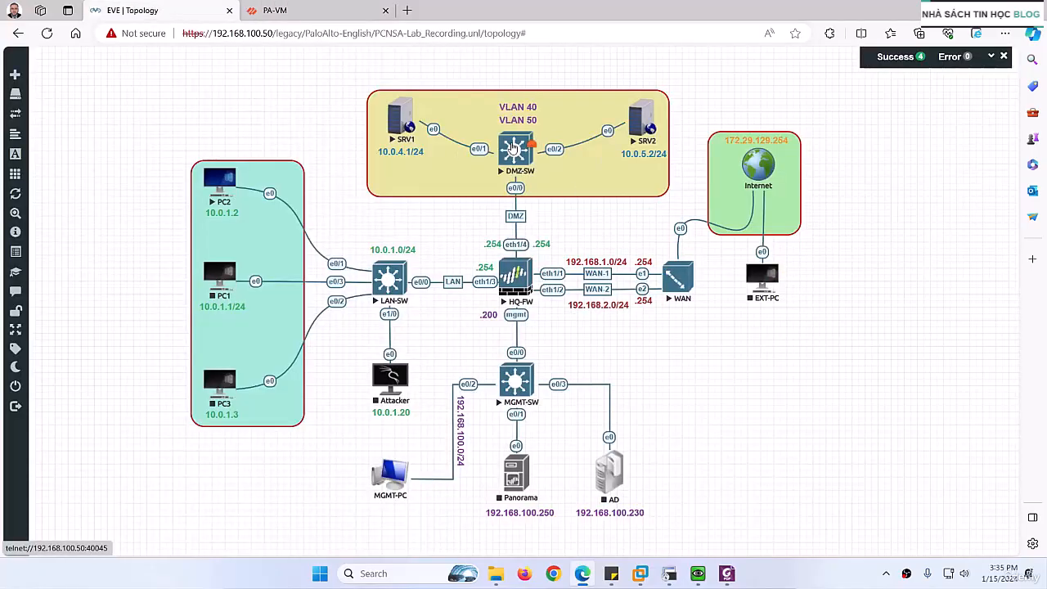
click(274, 10)
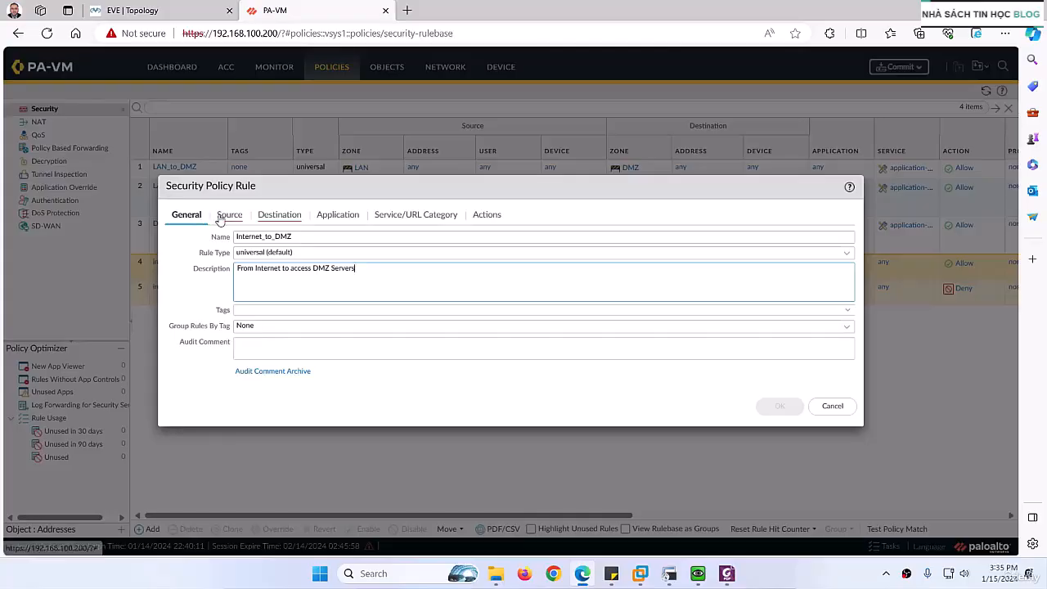
click(226, 215)
click(180, 377)
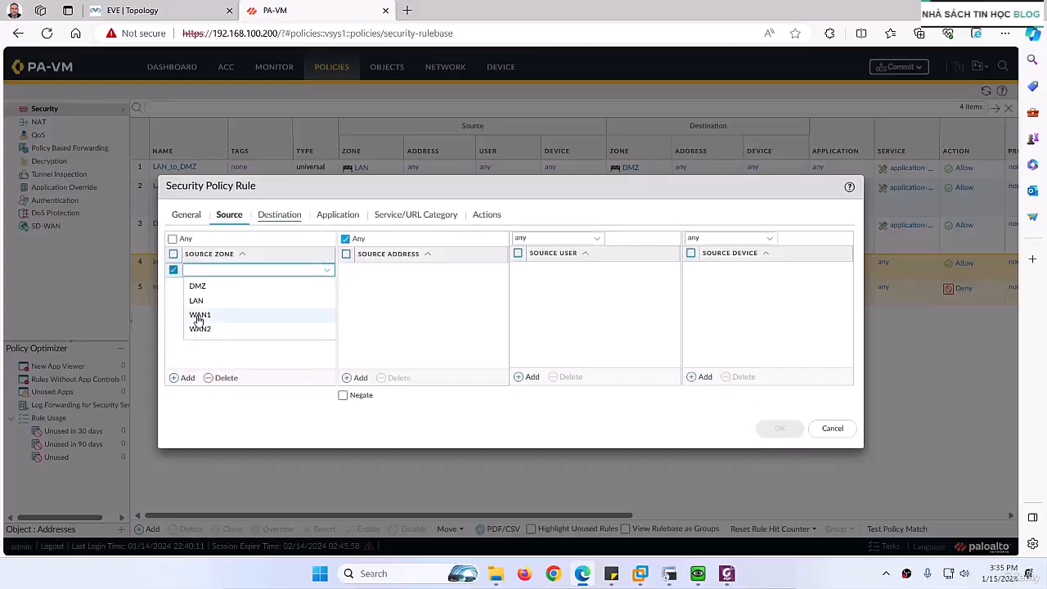
click(196, 319)
click(194, 334)
click(187, 378)
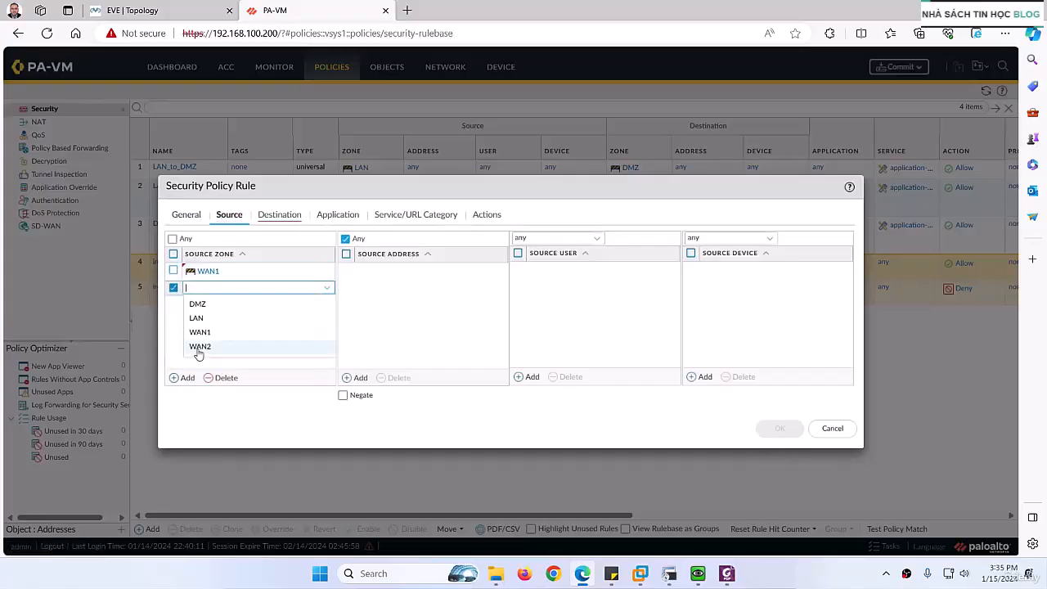
click(198, 344)
- Set the Internet_to_DMZ rule's destination zone to DMZ
click(265, 217)
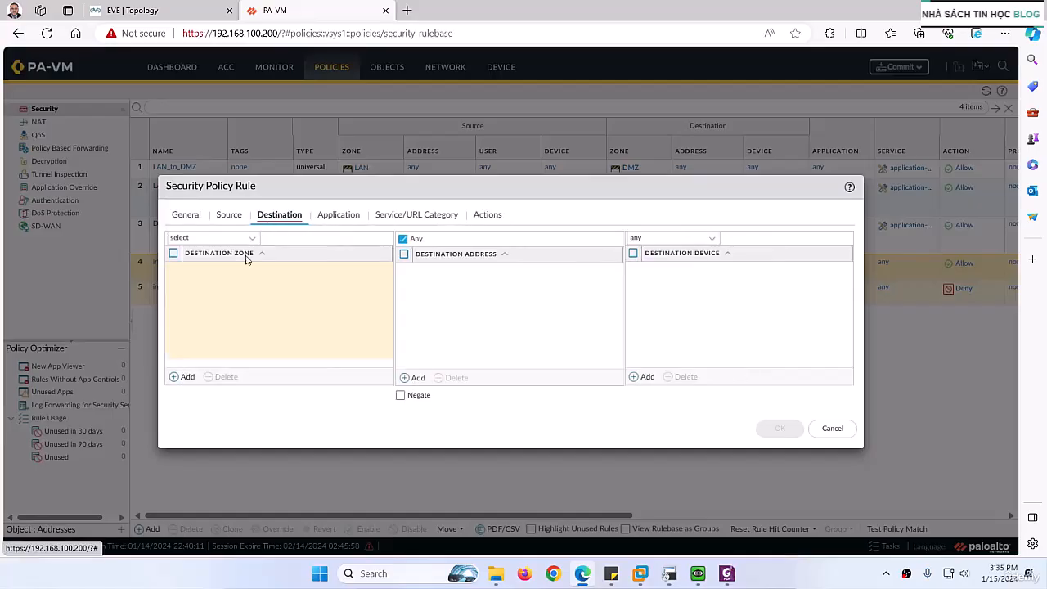
click(183, 377)
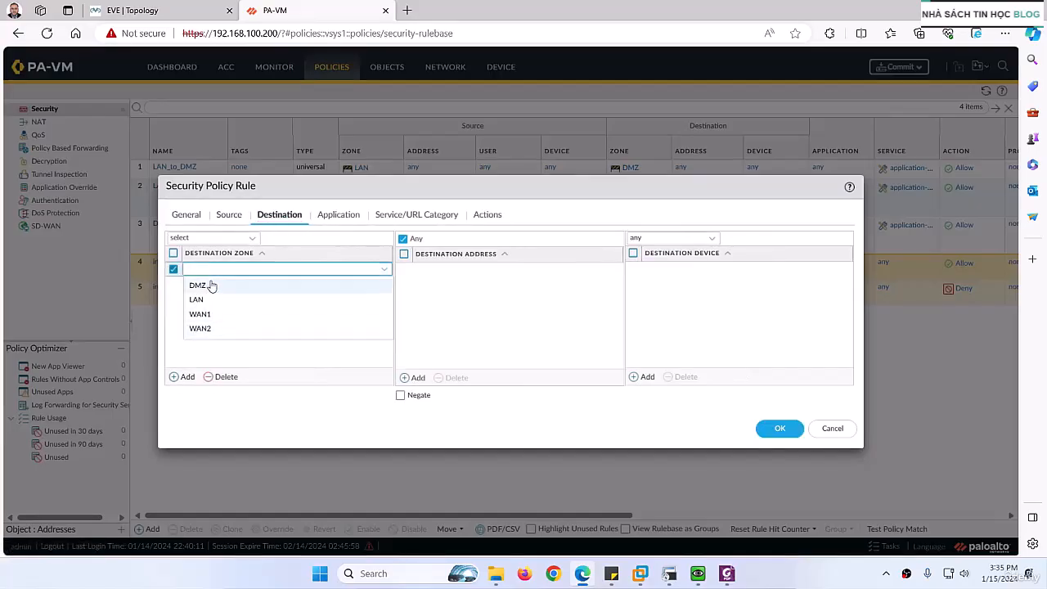
click(210, 283)
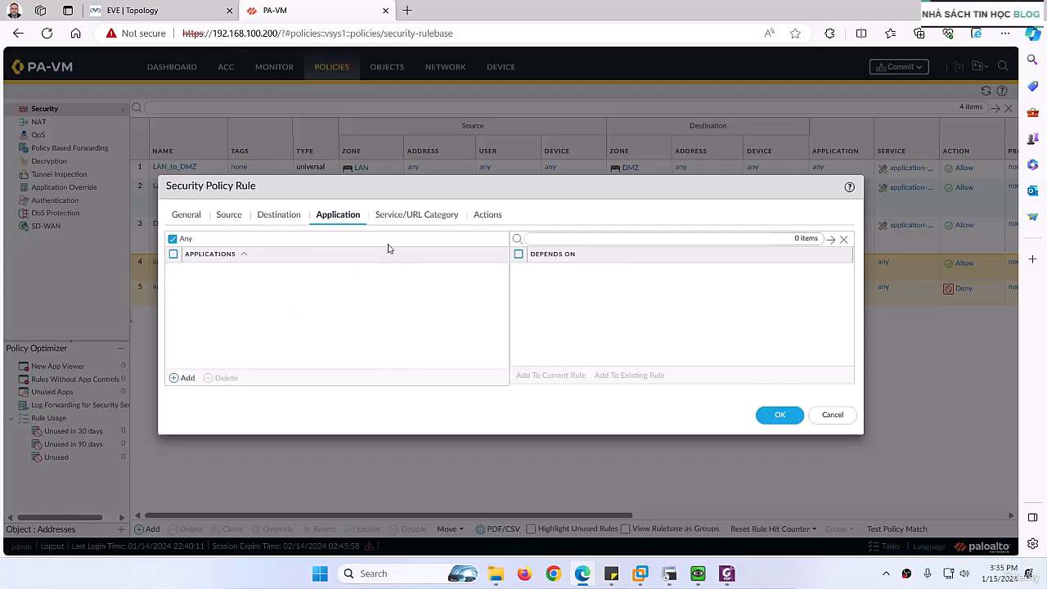
- Review the Internet_to_DMZ rule's service/URL category and action settings, keep their defaults, and save the rule
click(401, 218)
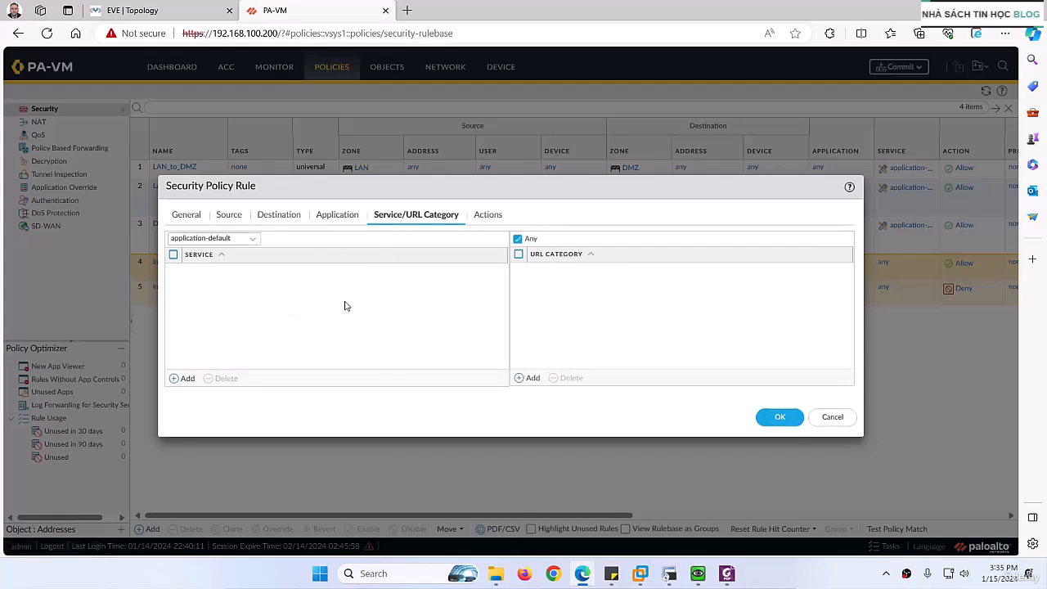
click(487, 216)
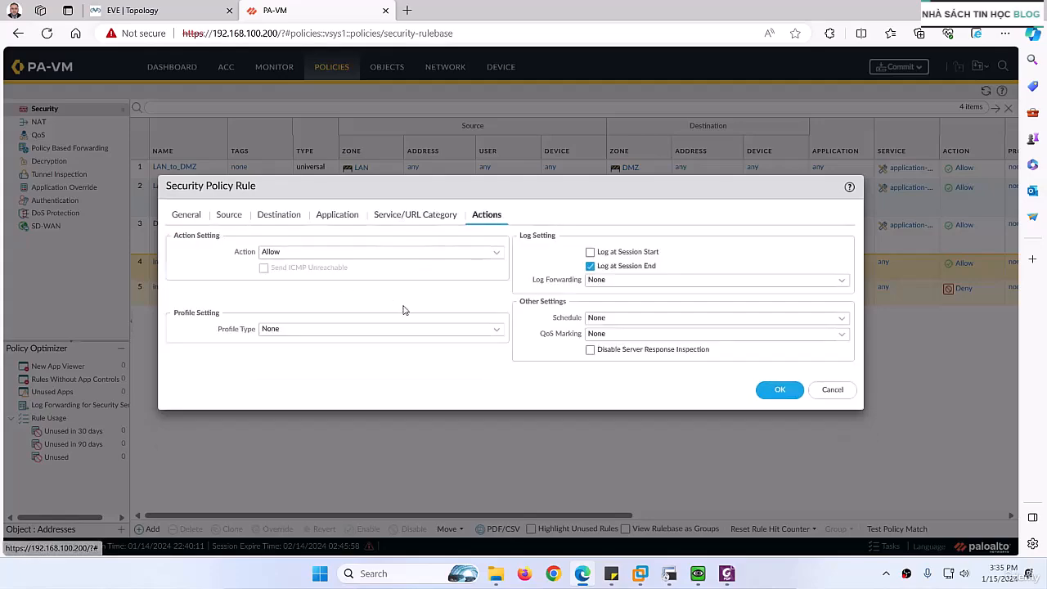
click(777, 389)
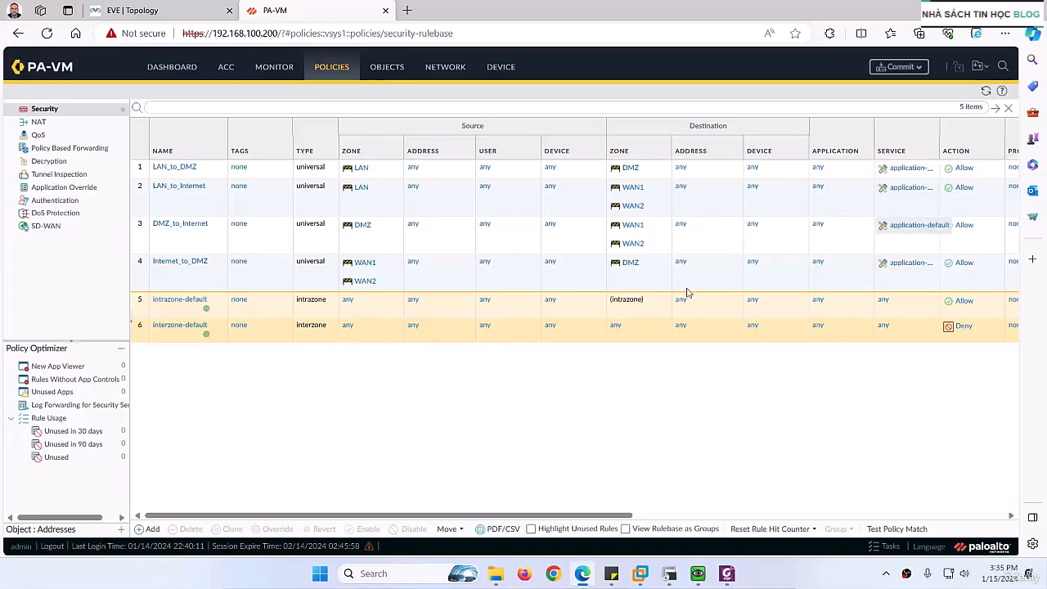
- Check the Security Policies lab guide, and commit all changes to the firewall's running configuration
click(726, 574)
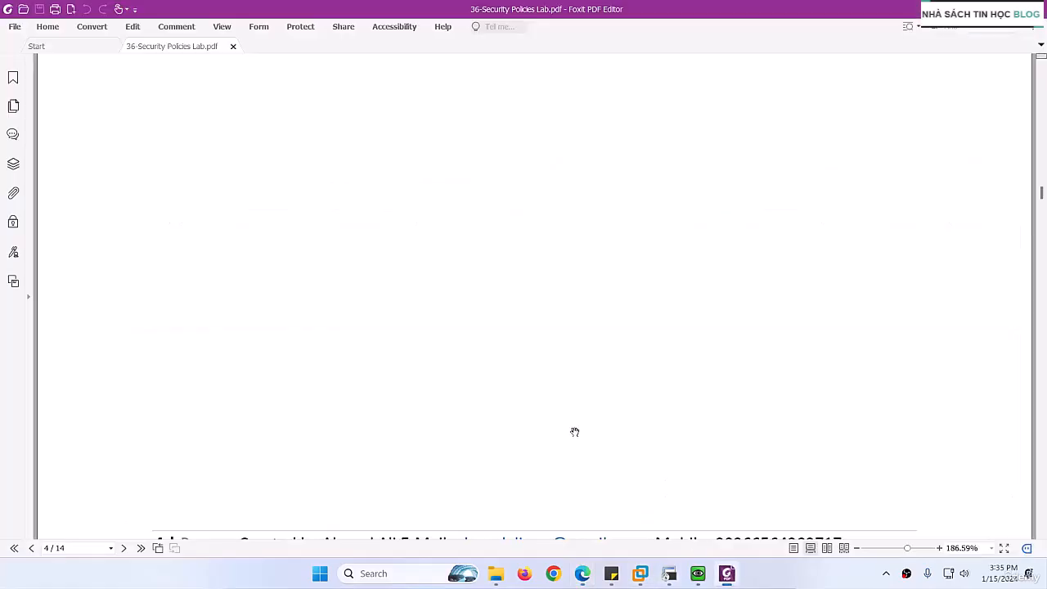
scroll(497, 362, up, 10)
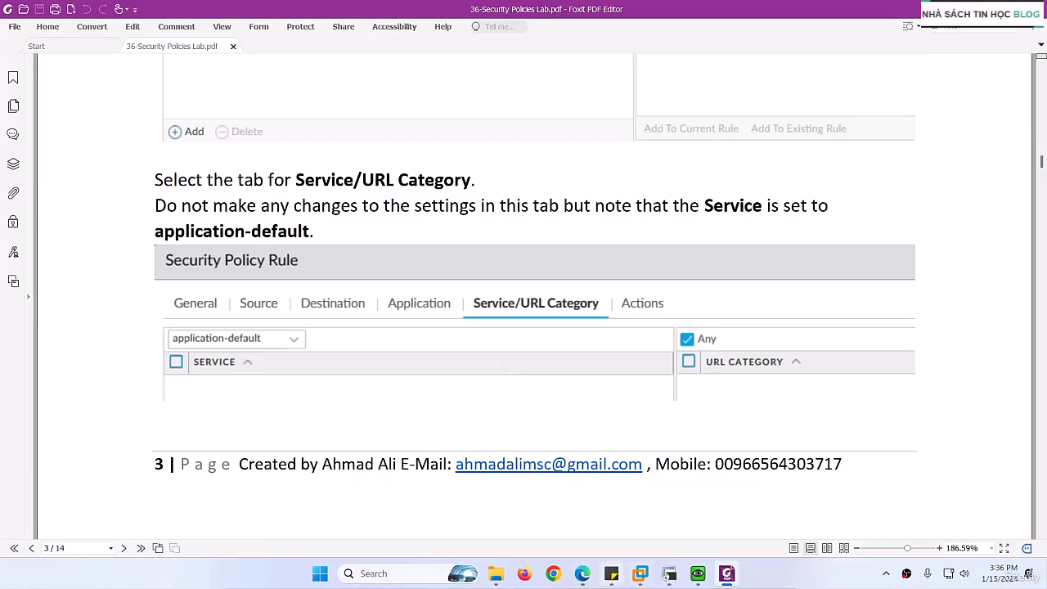
click(579, 575)
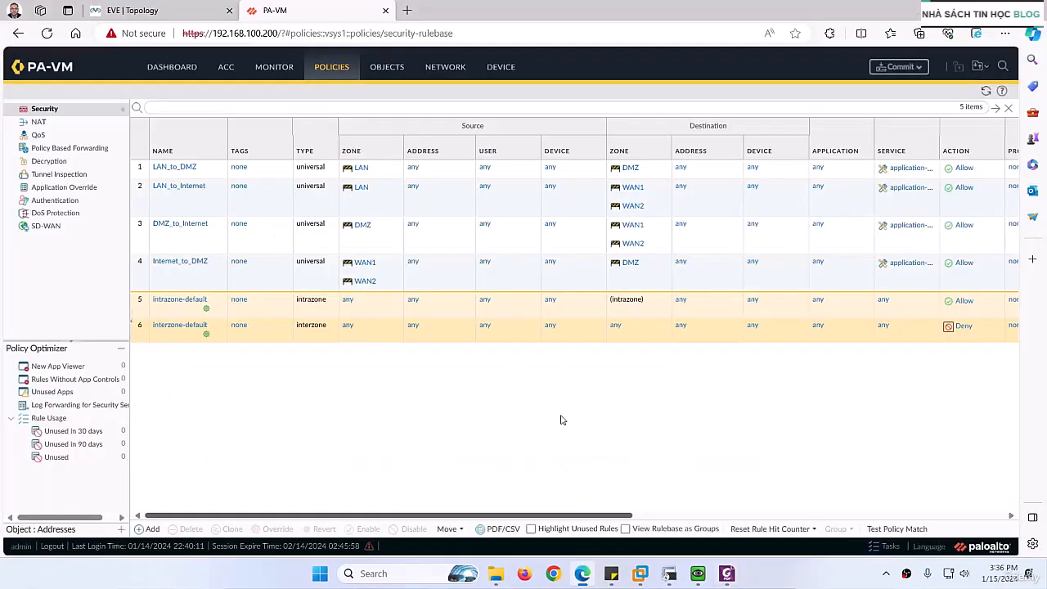
click(897, 67)
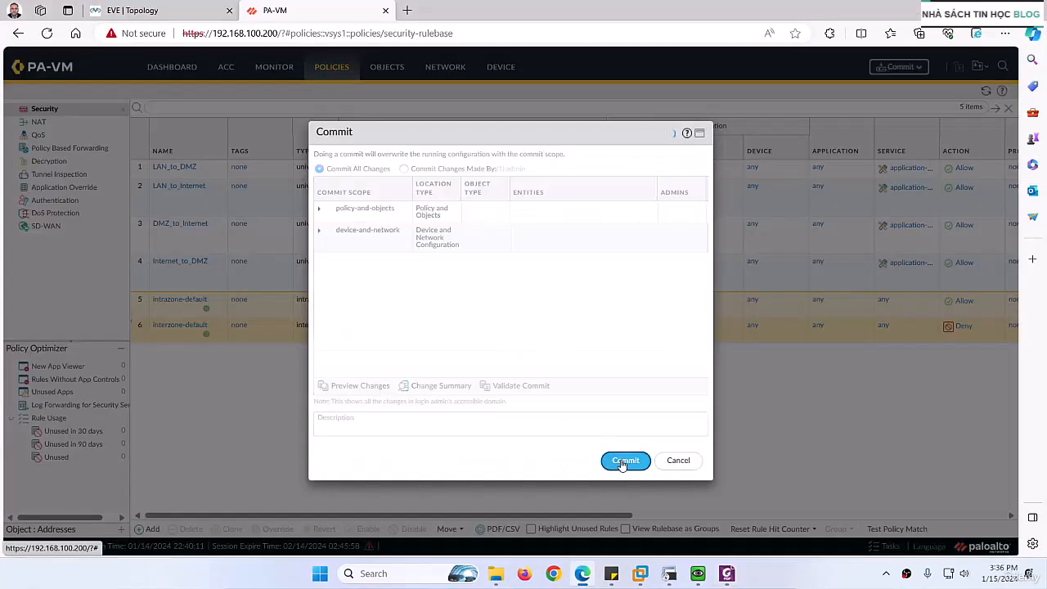
click(625, 460)
- Switch to the lab guide in Foxit PDF Editor and review its section on rule actions and the resulting policy table
click(727, 575)
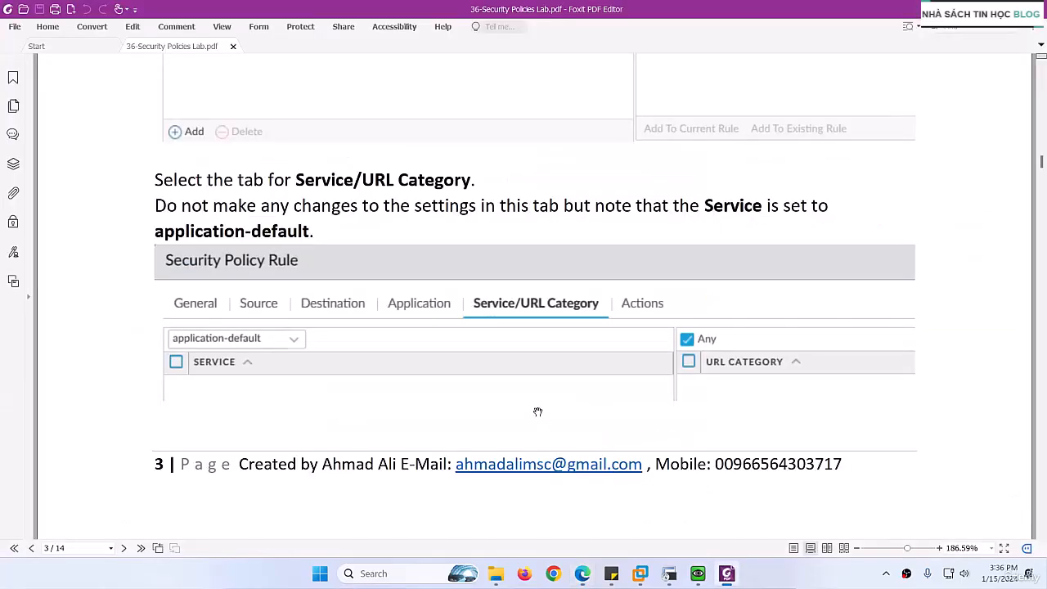
scroll(537, 412, up, 3)
scroll(538, 411, down, 10)
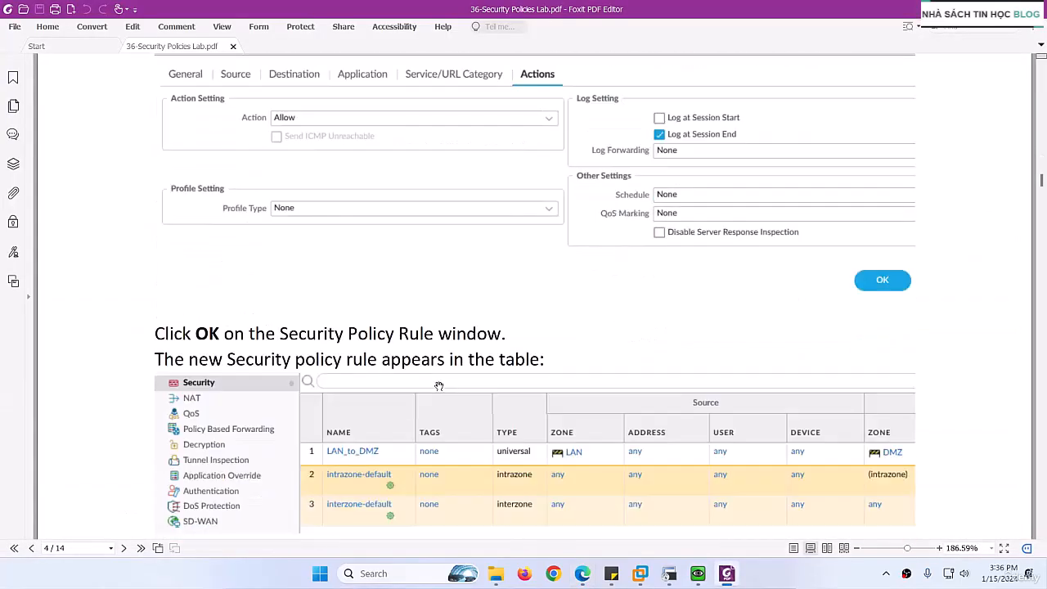
- Review the lab guide's LAN_to_Internet and DMZ_to_Internet rule sections, including their zones and the resulting policy tables
scroll(432, 347, down, 10)
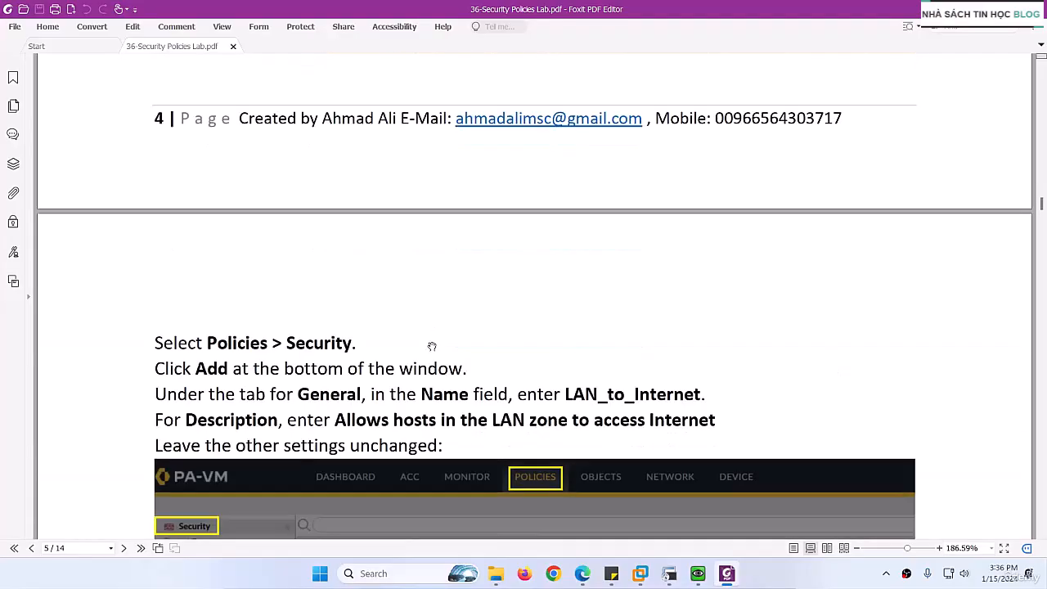
scroll(476, 344, down, 3)
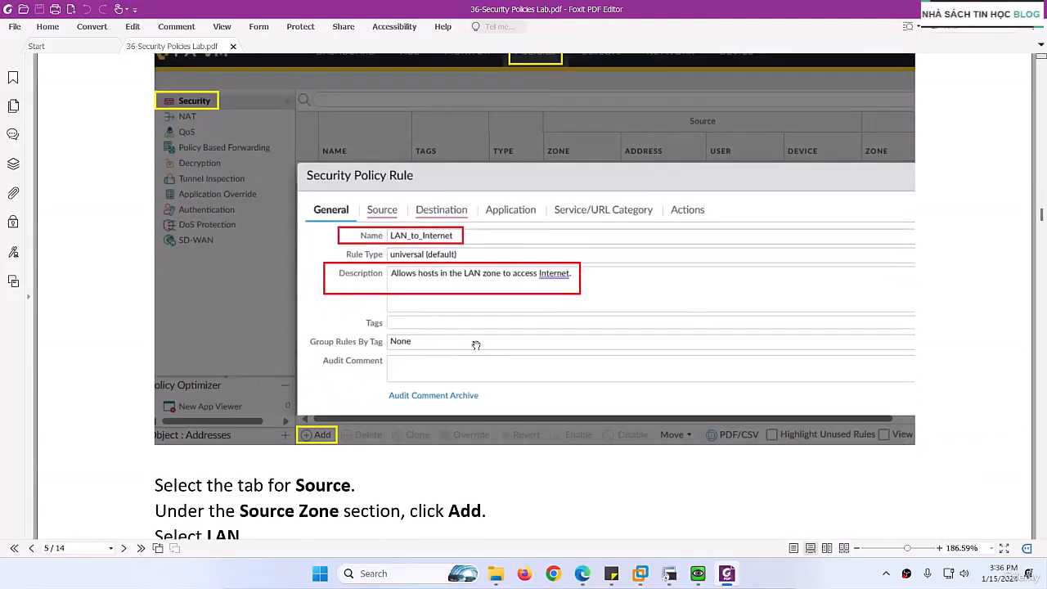
scroll(476, 345, down, 20)
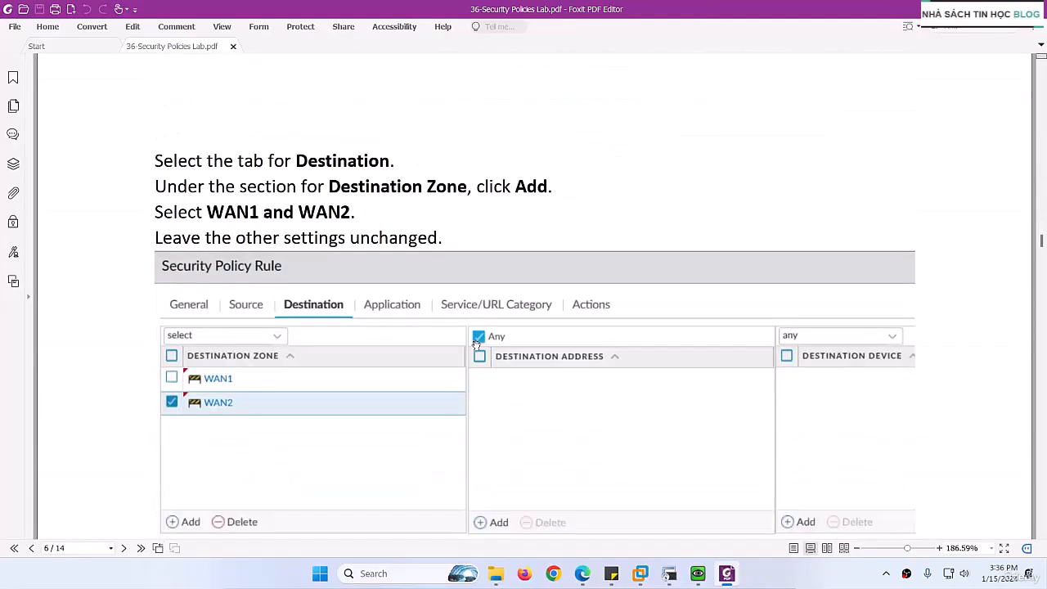
scroll(476, 344, down, 5)
scroll(476, 345, up, 7)
scroll(476, 344, down, 20)
scroll(476, 345, down, 20)
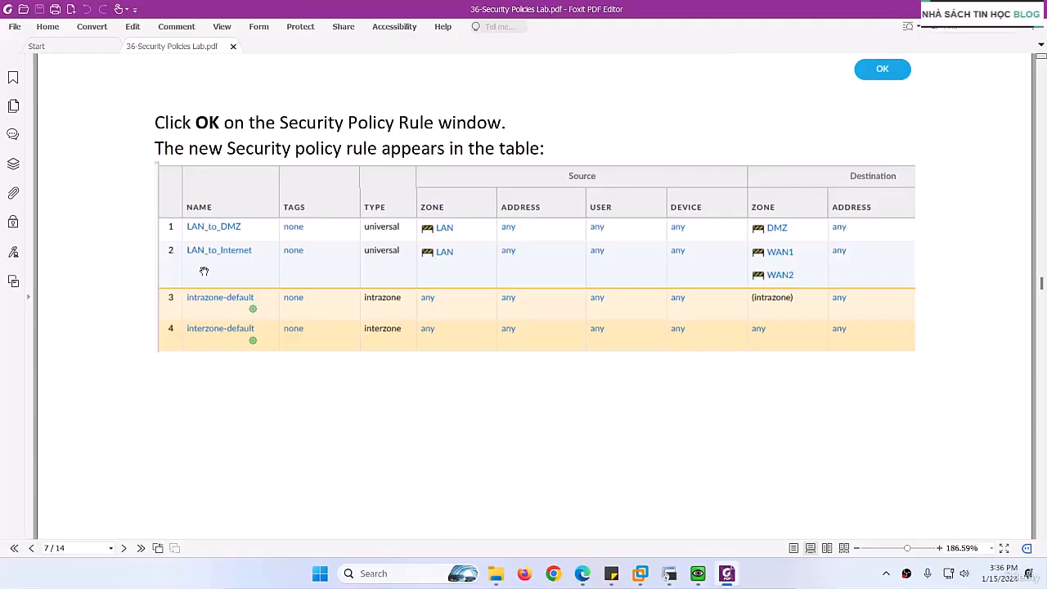
scroll(331, 282, down, 20)
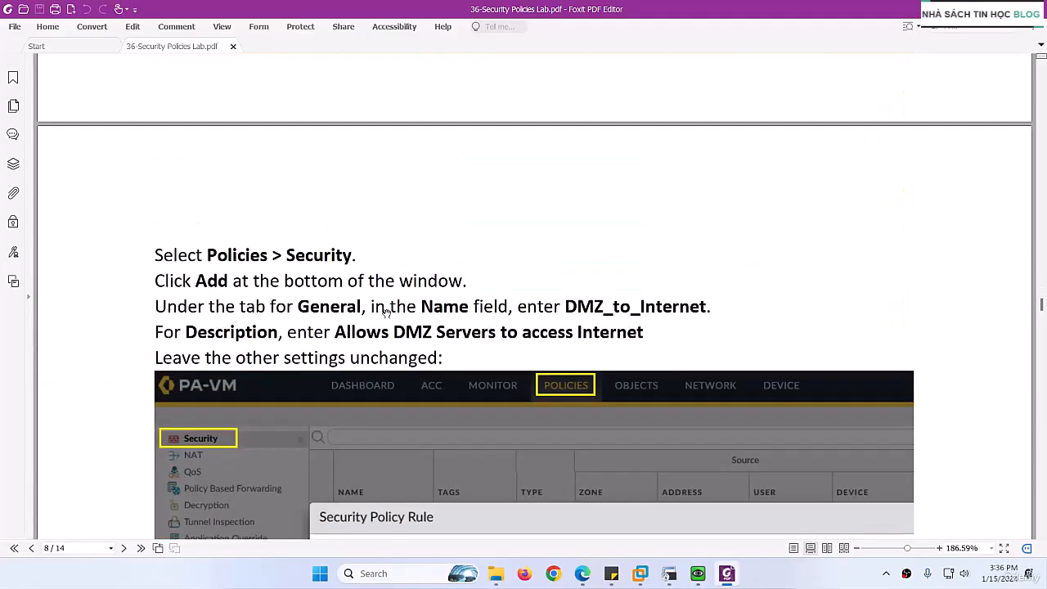
scroll(386, 314, down, 20)
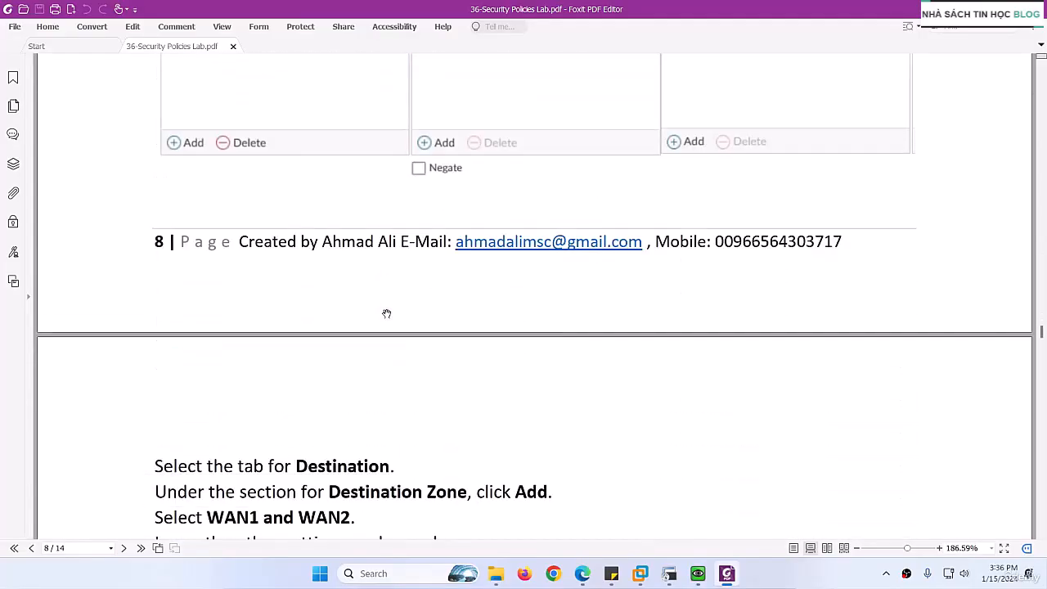
scroll(386, 314, down, 20)
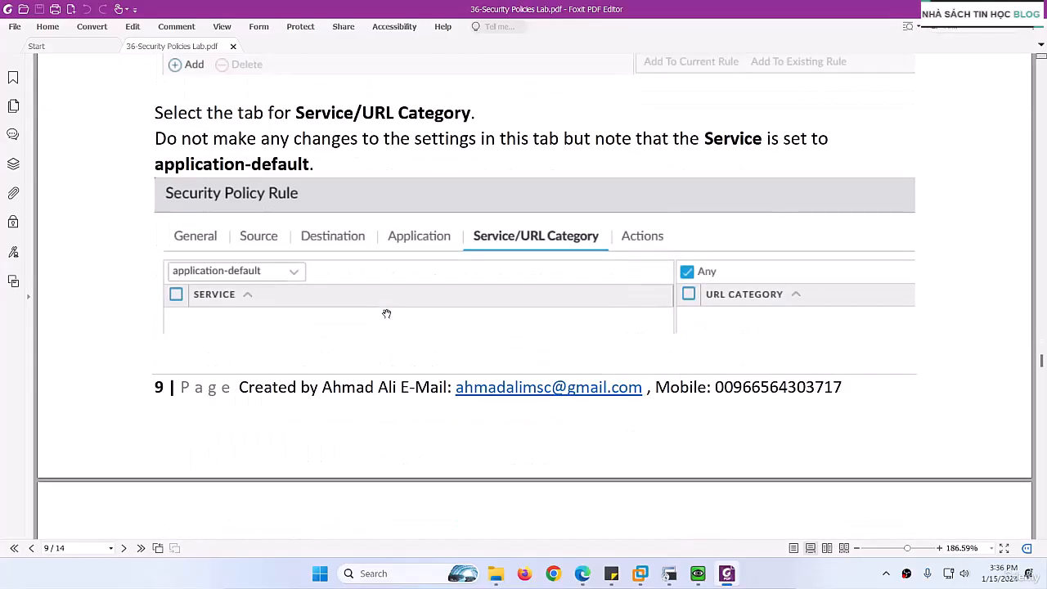
scroll(386, 314, down, 10)
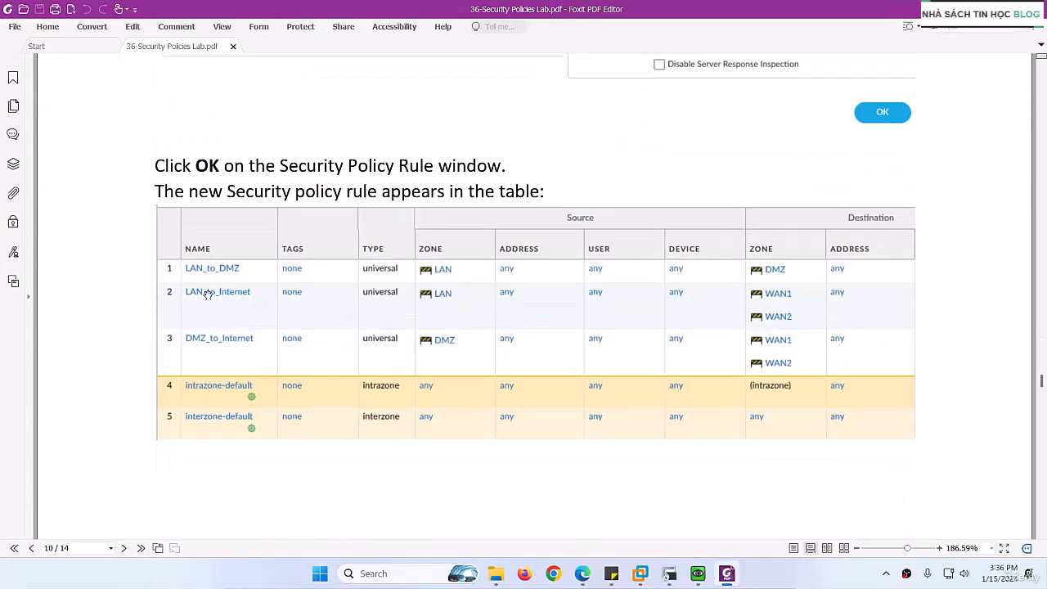
- Review the lab guide's Internet_to_DMZ rule section, the complete policy table and the instructions for committing the configuration
scroll(375, 306, down, 20)
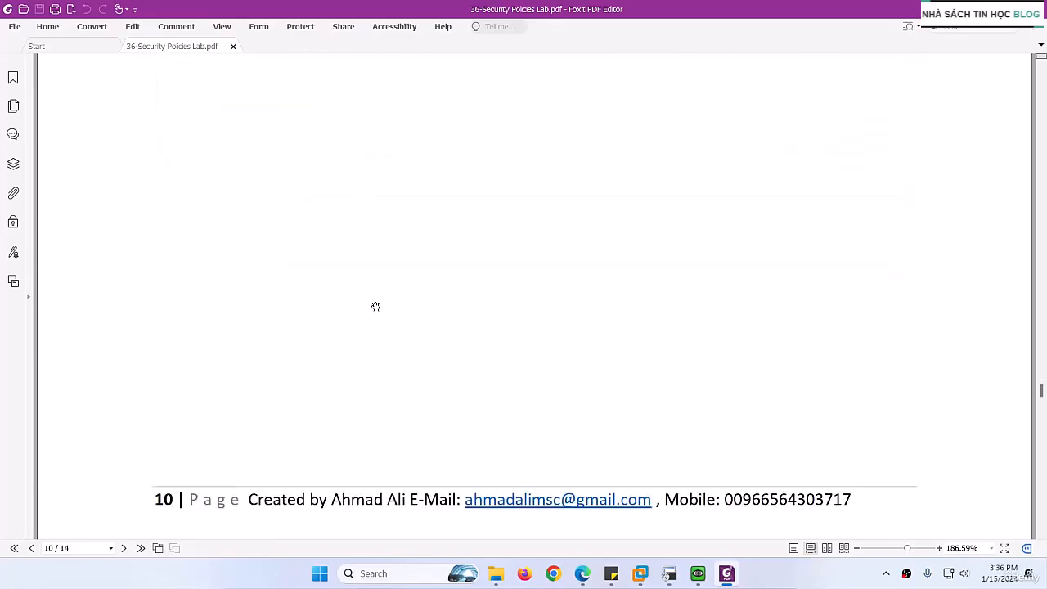
scroll(375, 305, down, 1)
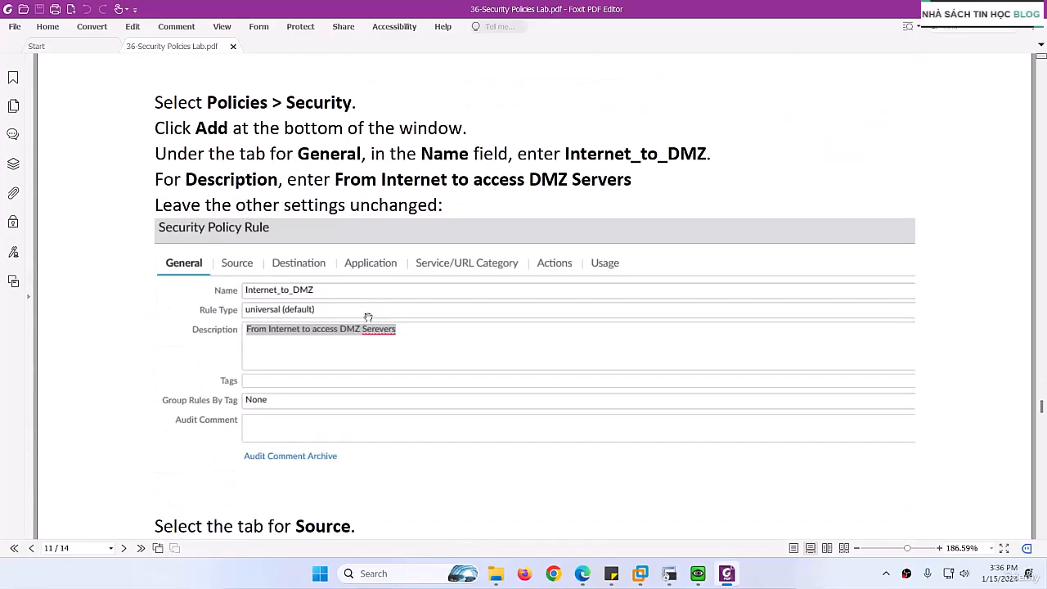
scroll(394, 328, down, 20)
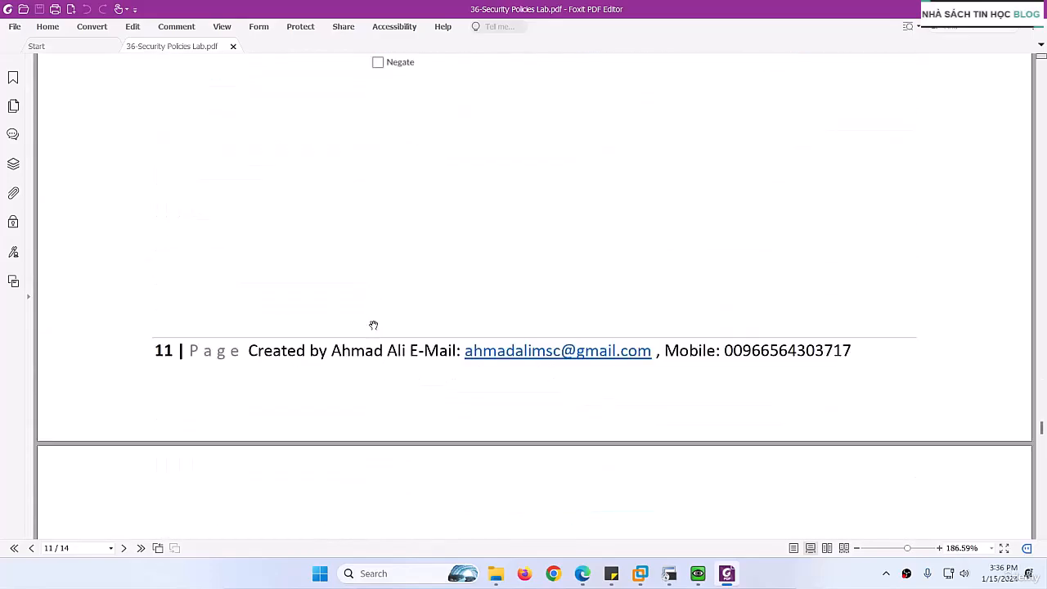
scroll(373, 325, down, 20)
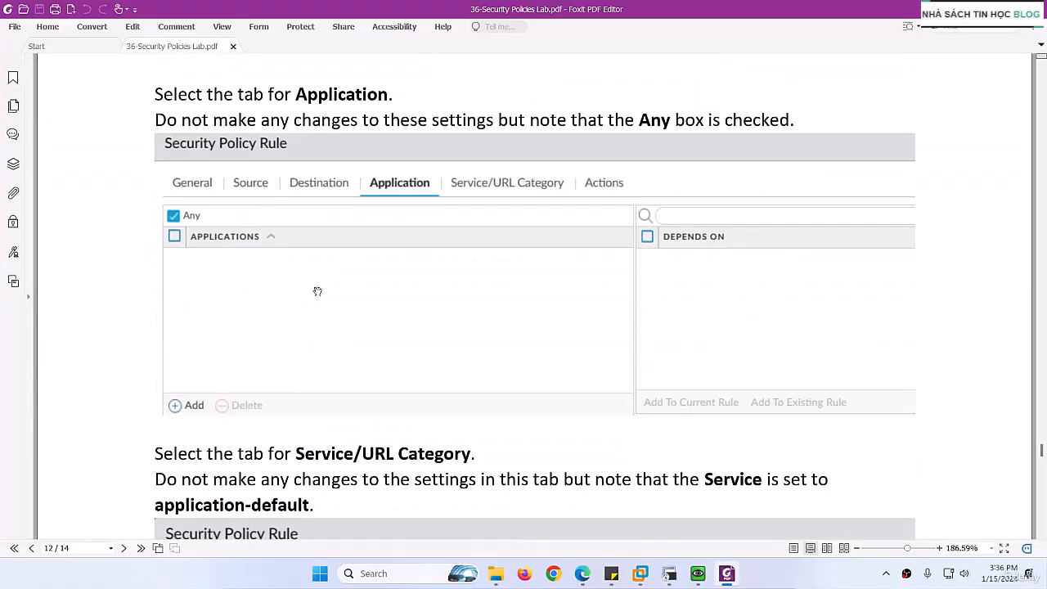
scroll(303, 278, down, 20)
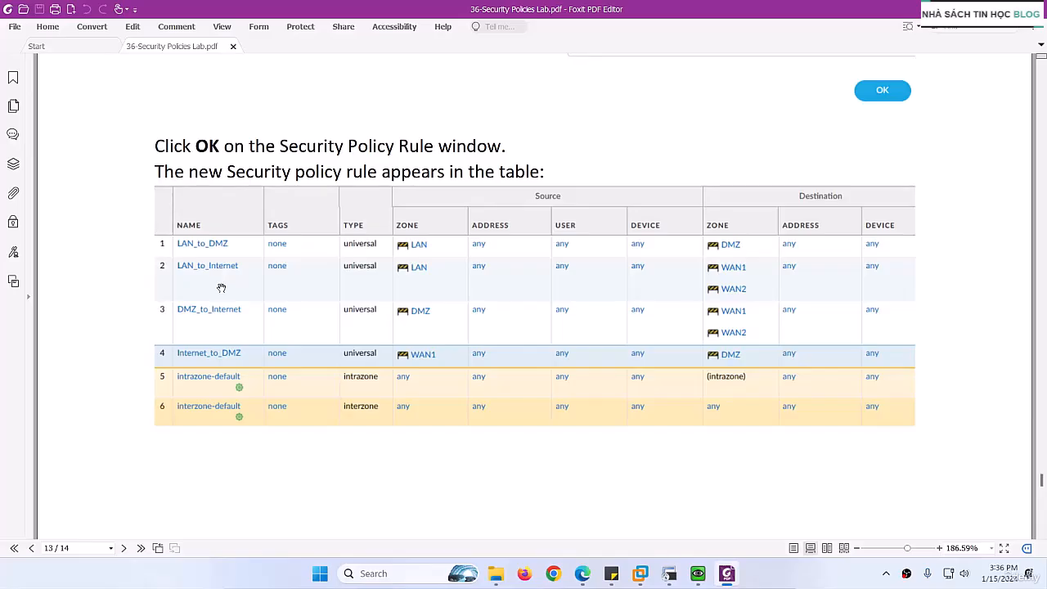
scroll(241, 226, down, 2)
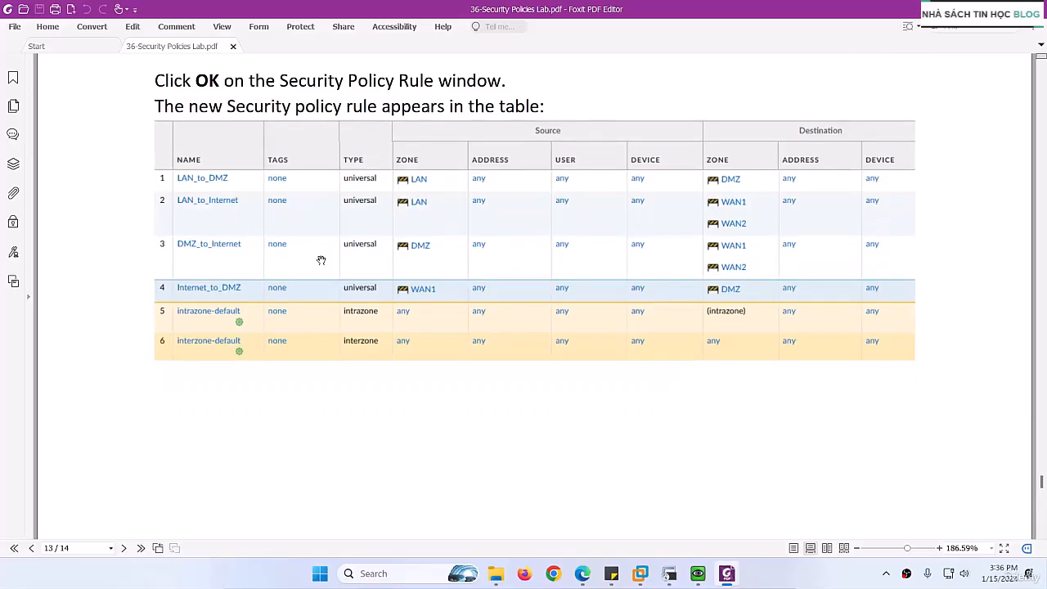
scroll(331, 262, down, 1)
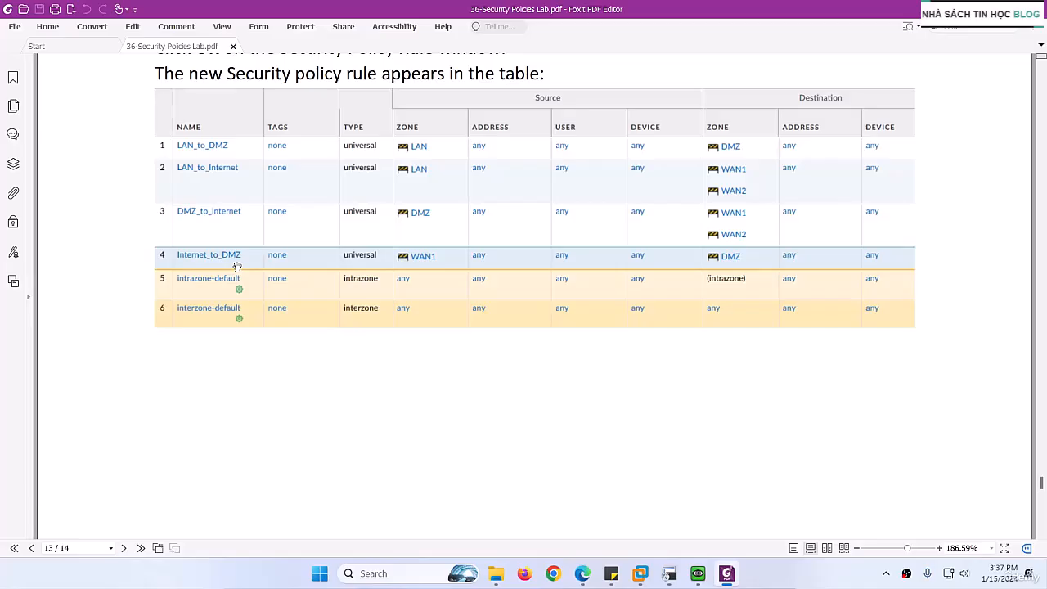
scroll(276, 264, down, 2)
scroll(281, 266, up, 5)
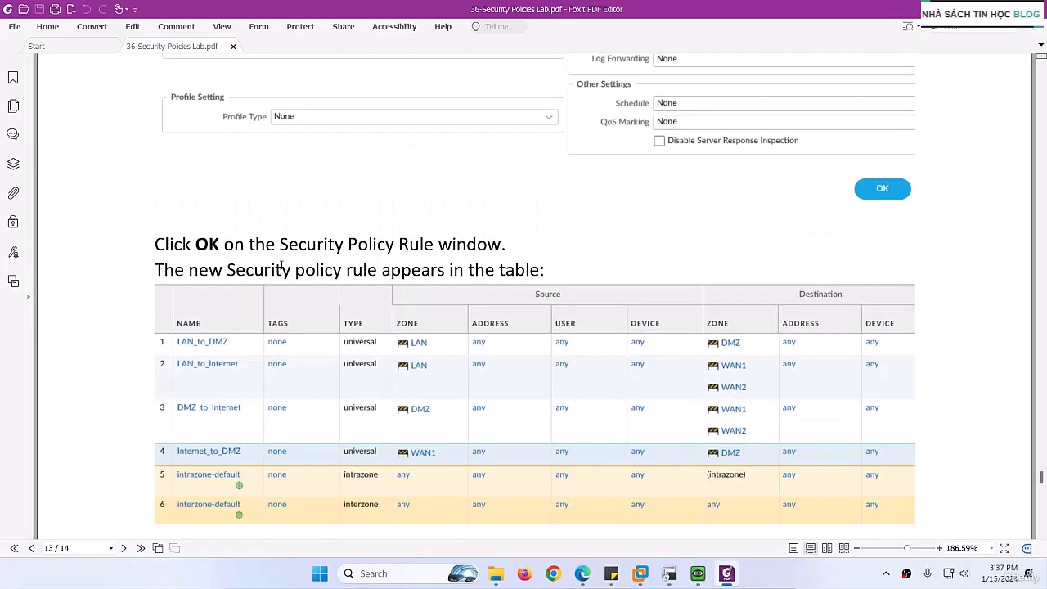
scroll(281, 266, down, 10)
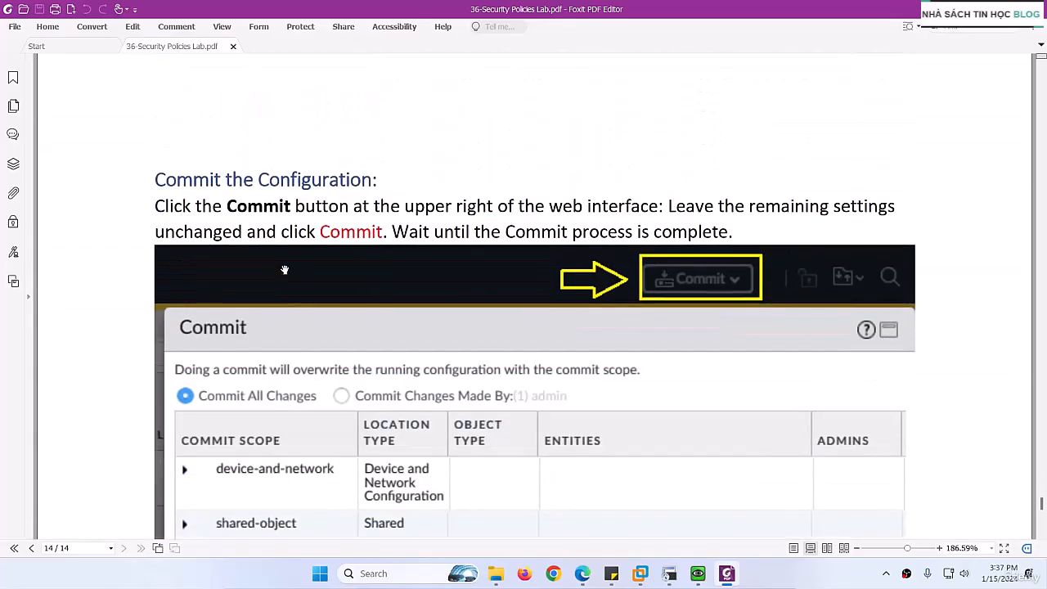
- Switch back to Microsoft Edge, dismiss the firewall's commit status report, and bring up the EVE lab topology
click(582, 573)
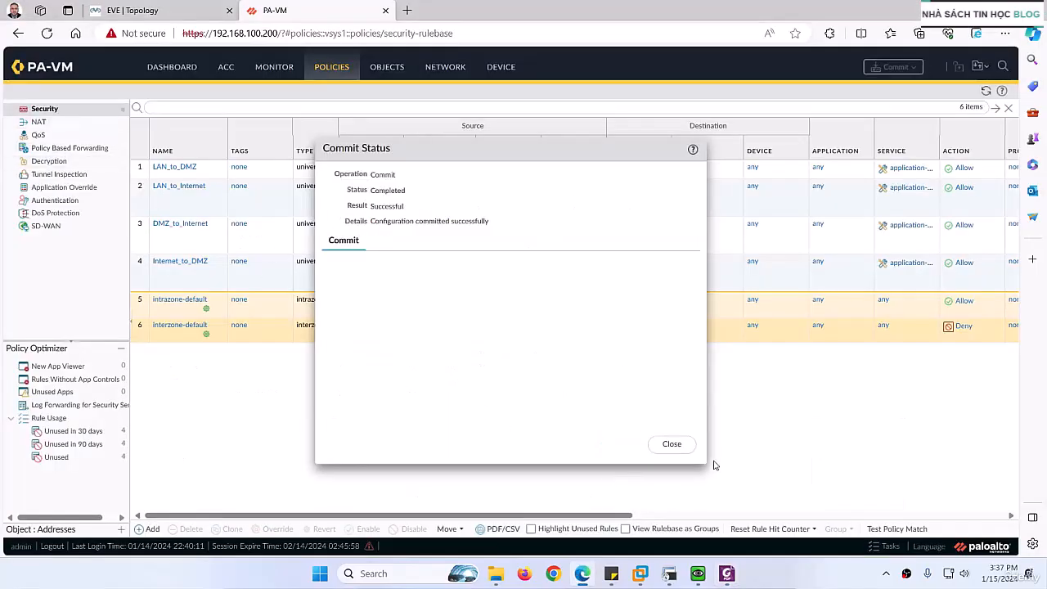
click(671, 444)
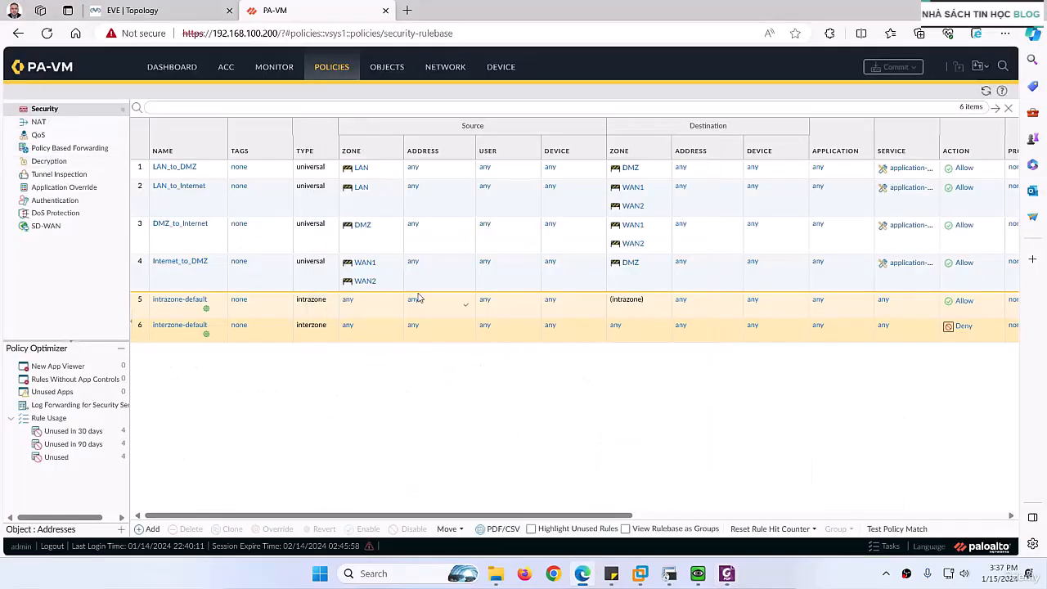
click(166, 10)
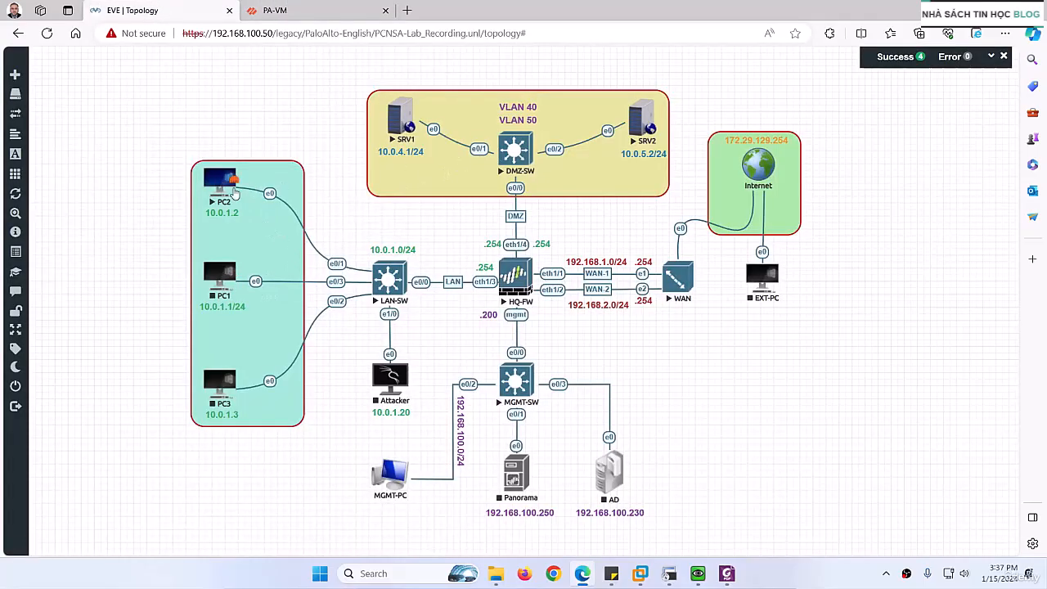
- Open PC2's console, launch its web browser, and move the console window clear of the DMZ servers in the topology
click(233, 189)
right_click(289, 185)
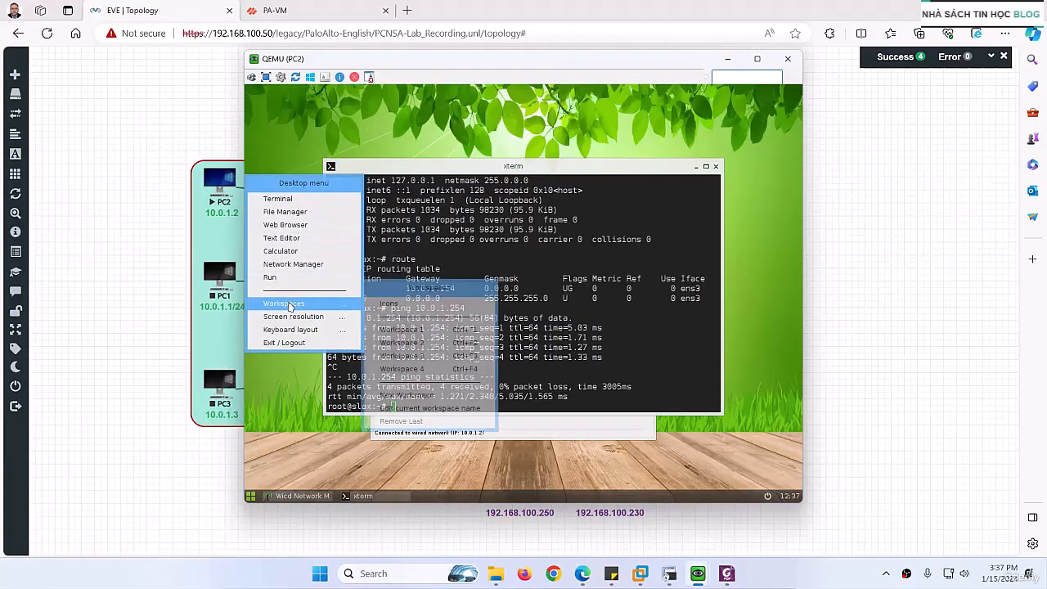
click(302, 226)
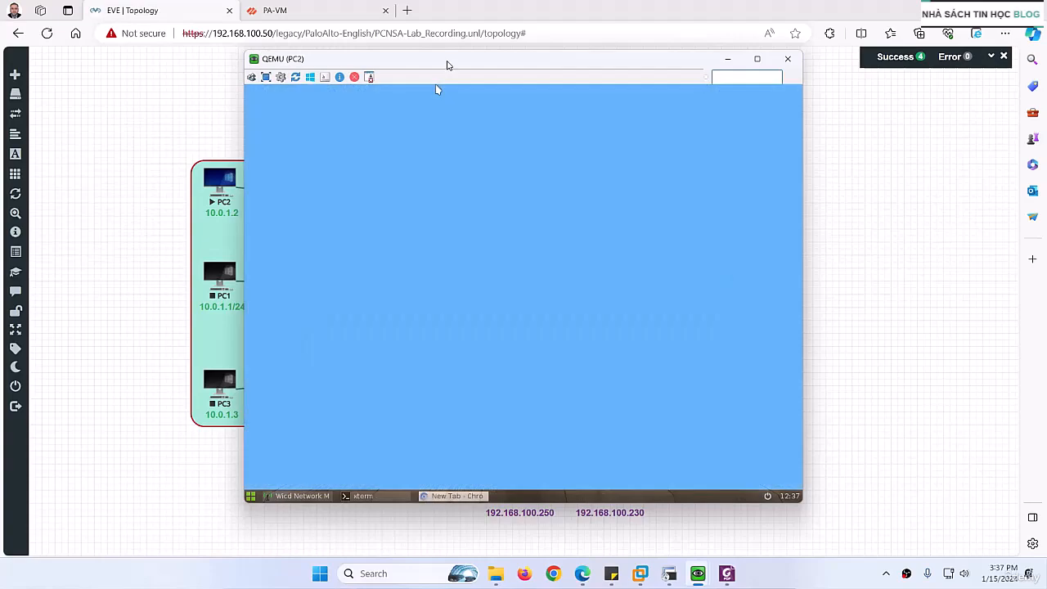
drag(446, 63, 355, 210)
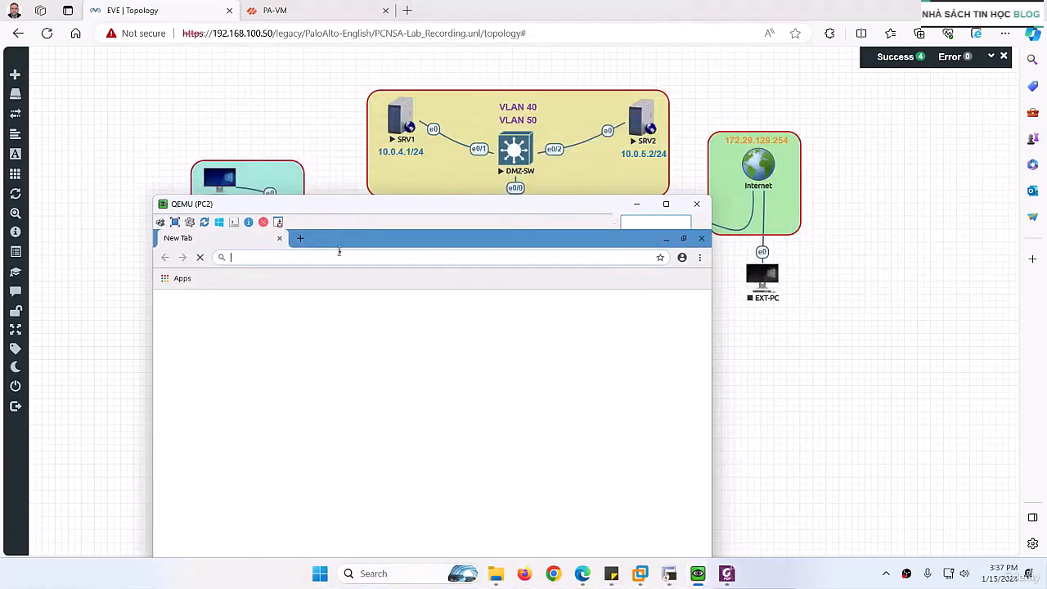
- Test LAN-to-DMZ access from PC2 by browsing to SRV1 at 10.0.4.1 and highlighting the page's heading
text(10.0.4.)
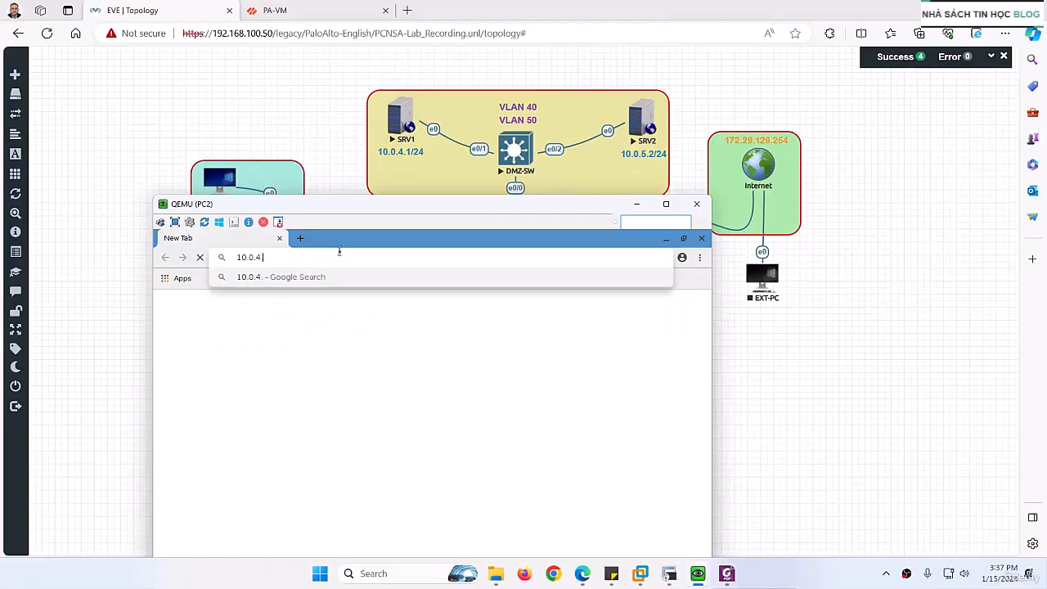
text(1)
key(Return)
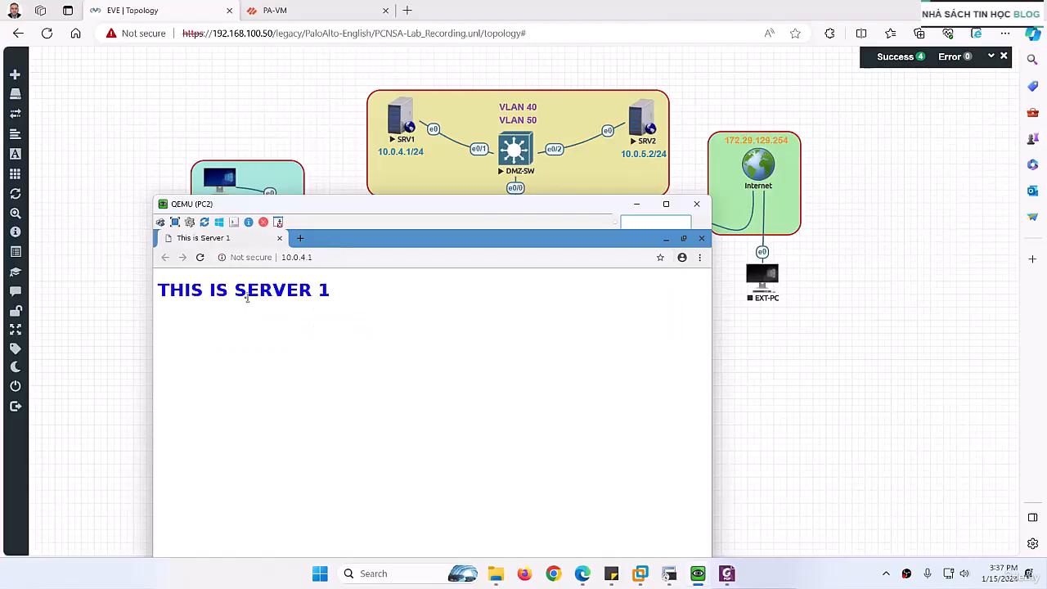
drag(168, 288, 309, 314)
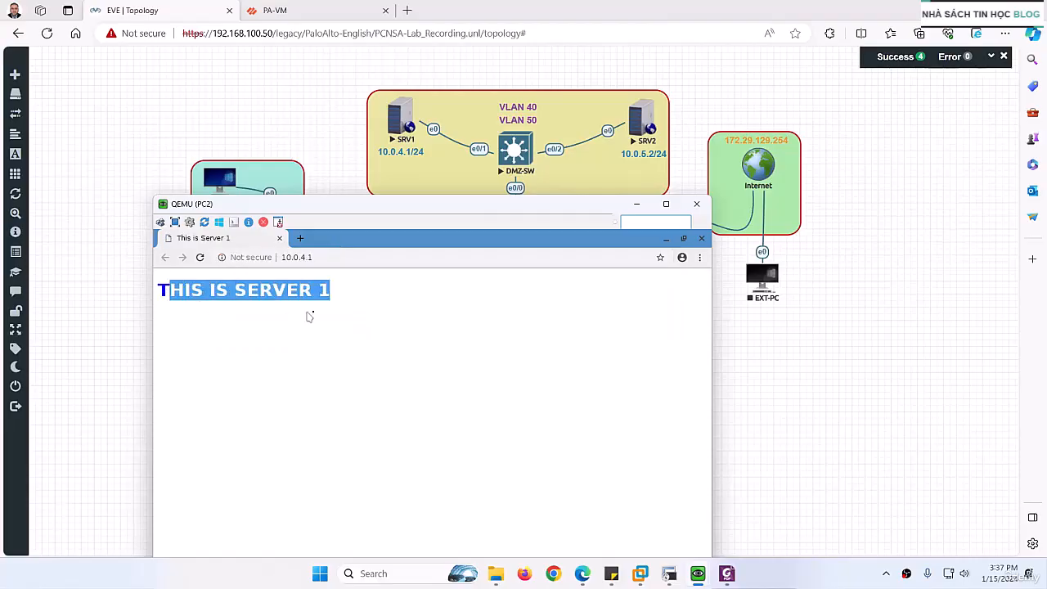
- Test access from PC2 to SRV2 by browsing to 10.0.5.2, and close the PC2 console
click(318, 258)
text(10.0.4)
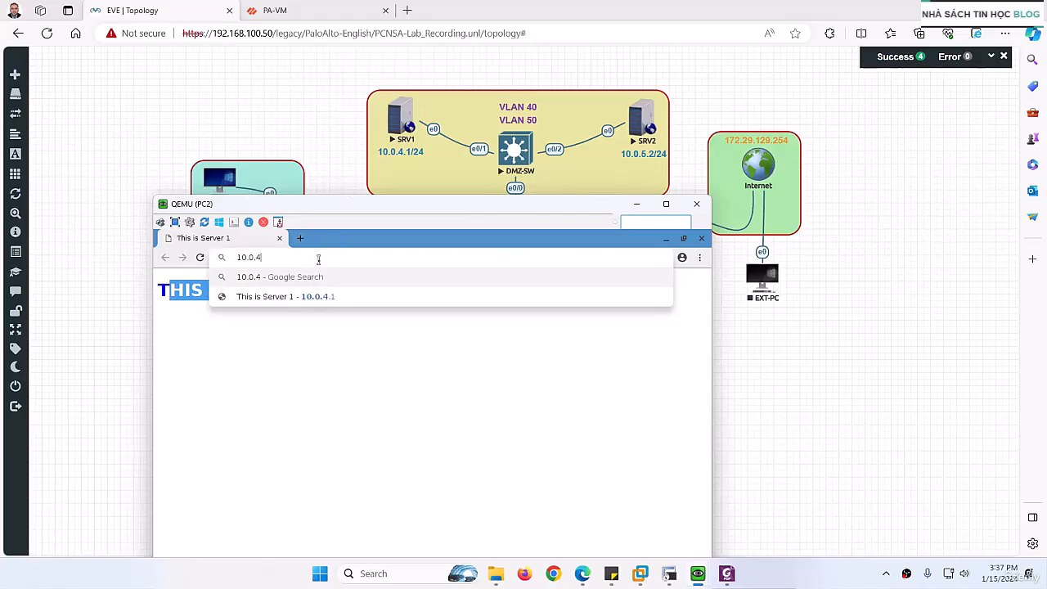
key(BackSpace)
key(BackSpace)
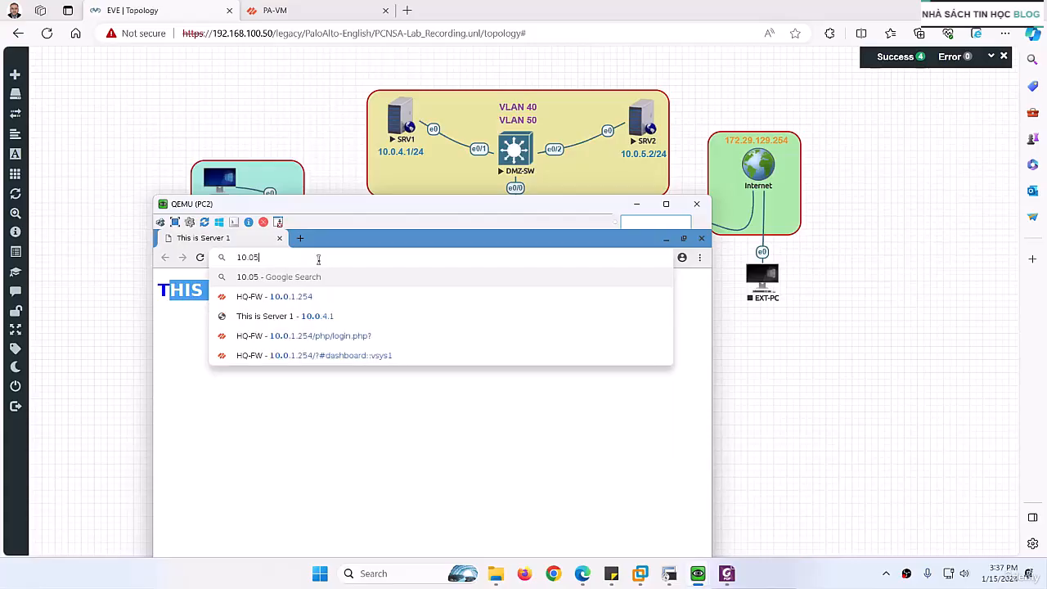
text(.)
text(5.2)
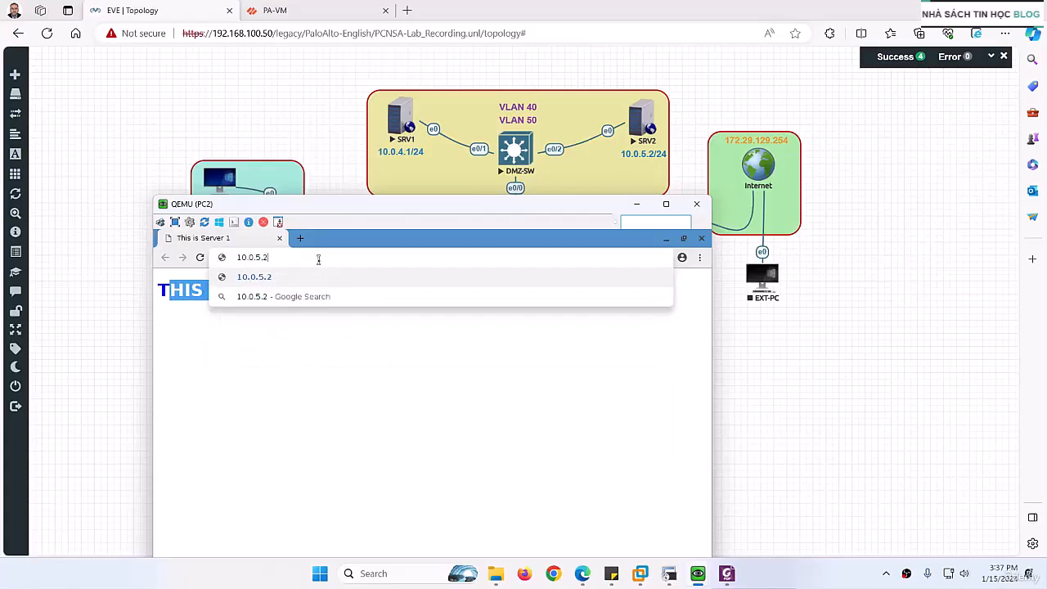
key(Return)
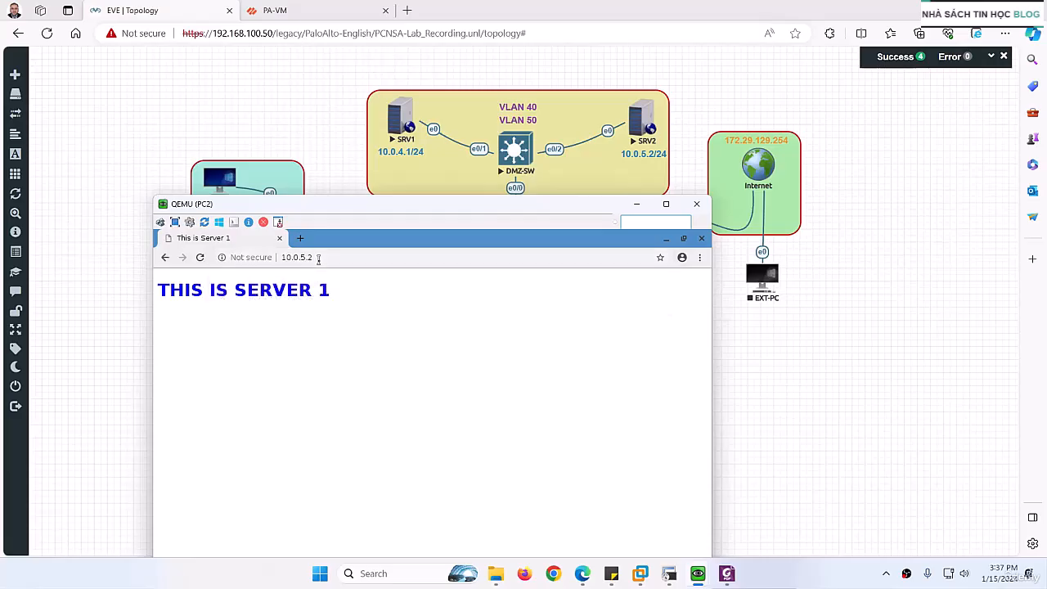
click(695, 204)
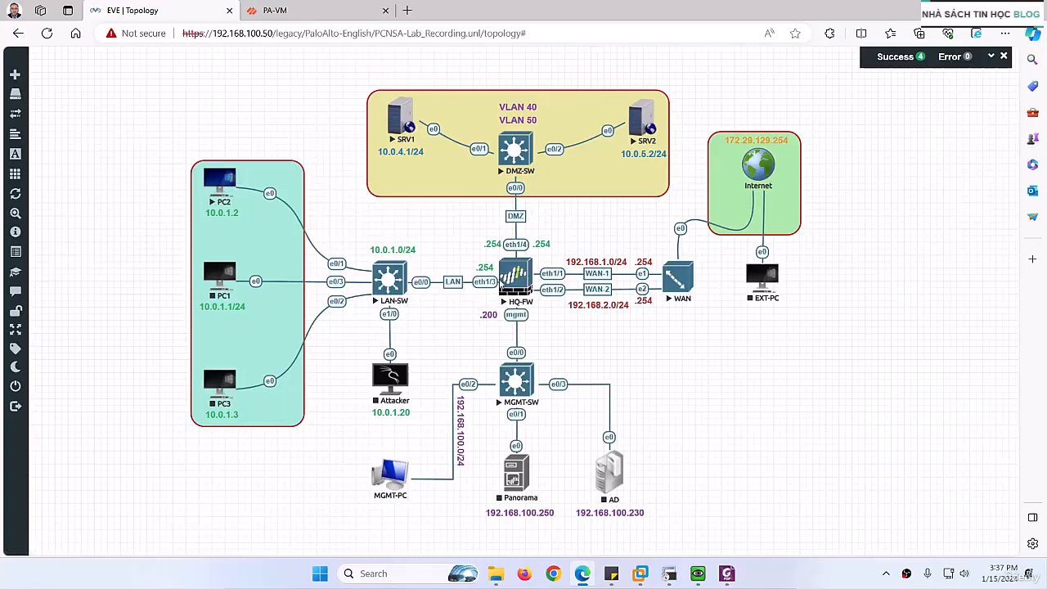
- Reopen PC2's console and test its Internet access by browsing to google.com in a new browser tab
click(220, 182)
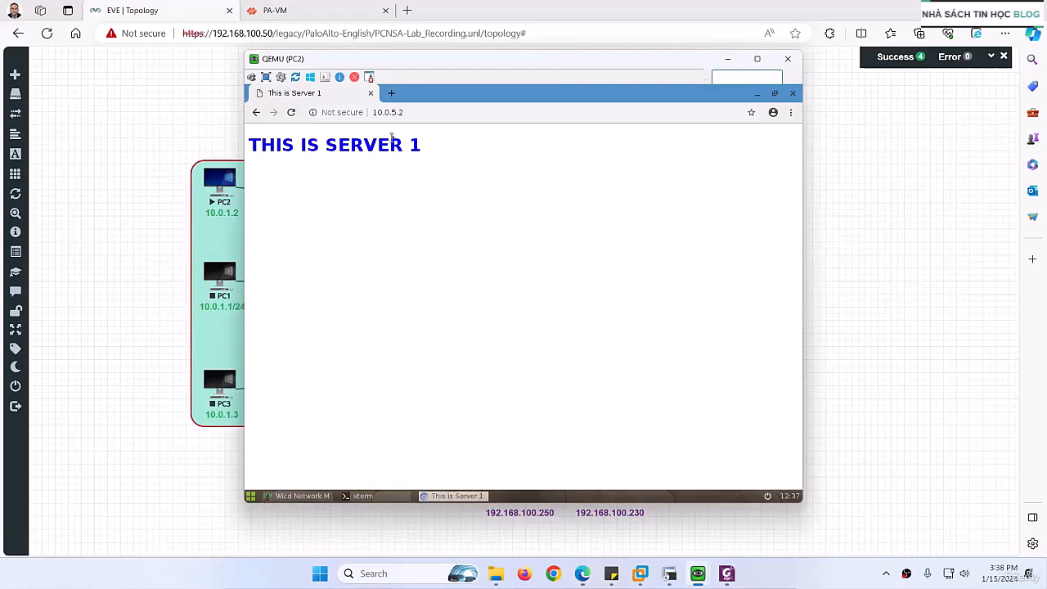
click(392, 94)
text(g)
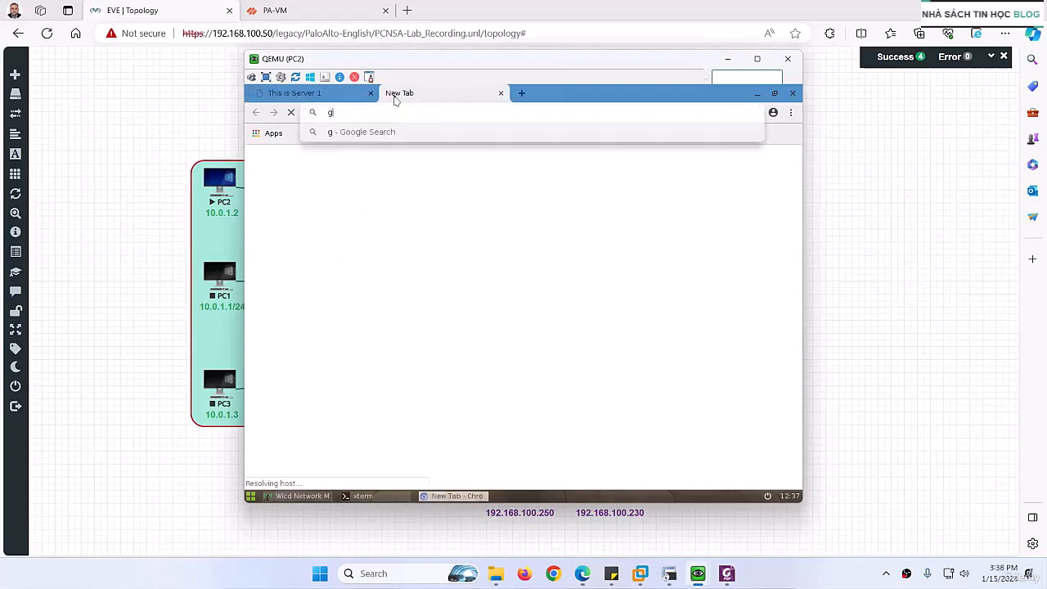
text(oogle.com)
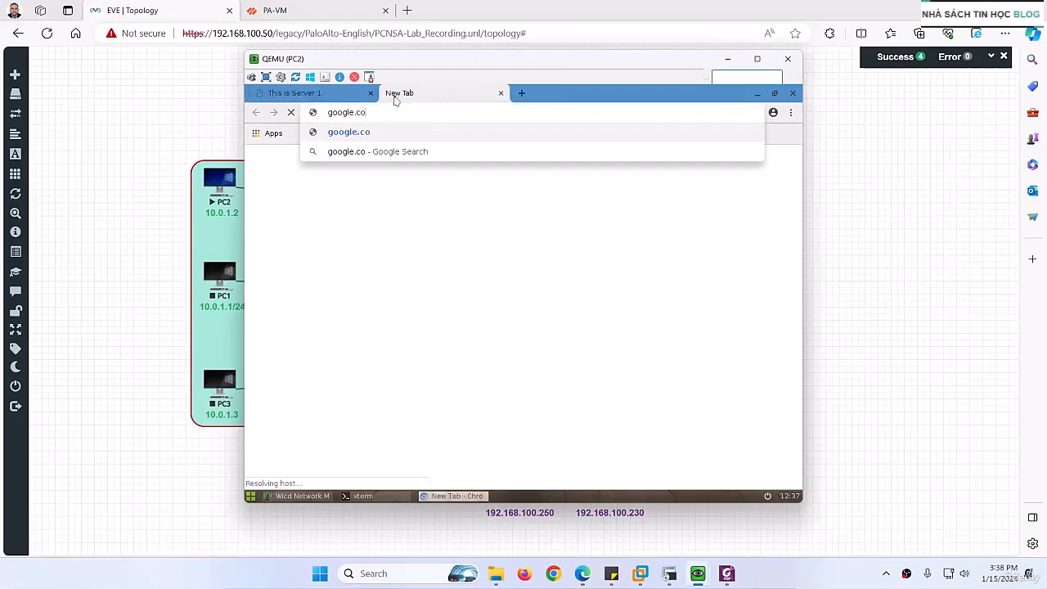
key(Return)
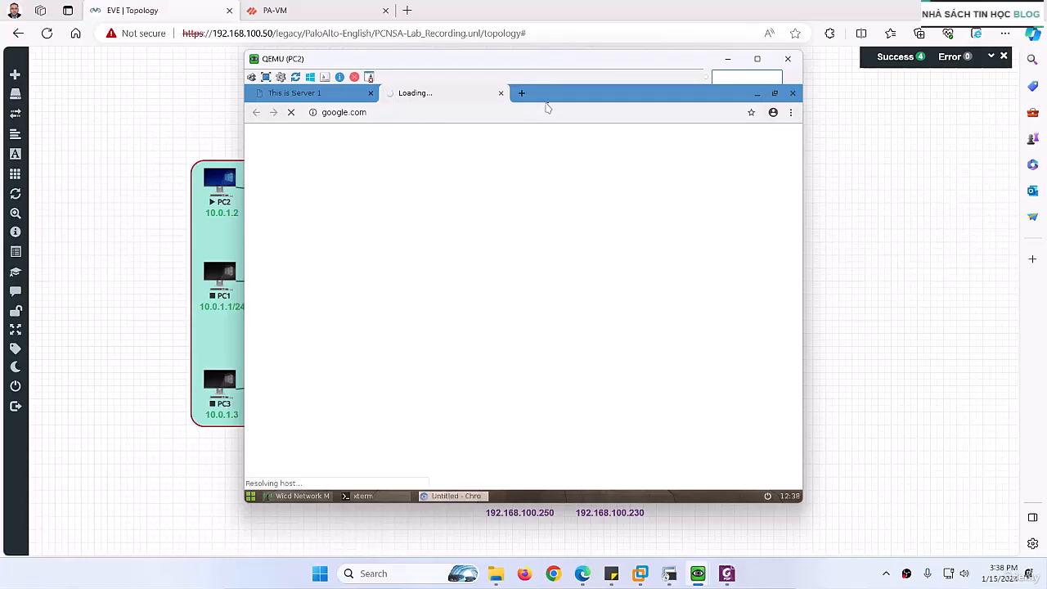
- Close the google.com tab in PC2's browser, minimize the PC2 console, and switch to the PA-VM firewall interface
click(501, 94)
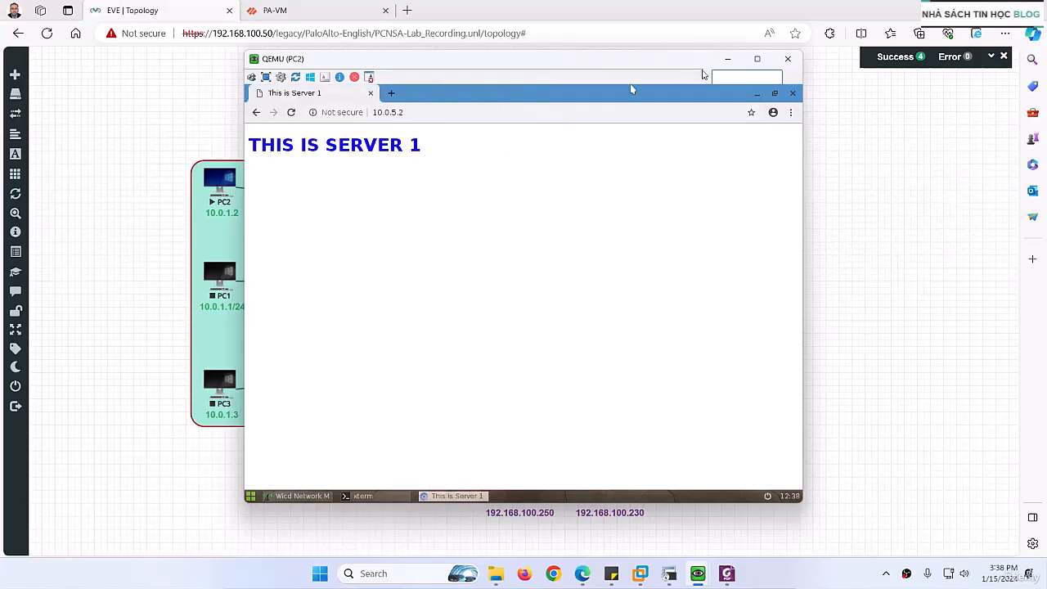
click(735, 59)
click(296, 11)
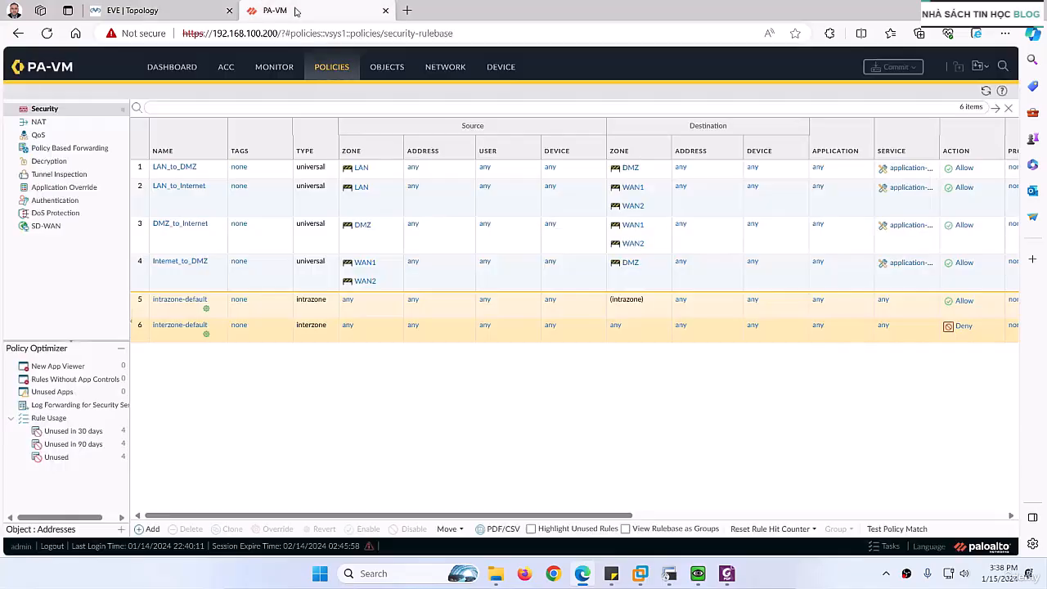
- Reload the security policy rules and examine the hit counts and last-hit times of LAN_to_DMZ and LAN_to_Internet
click(332, 69)
drag(491, 515, 832, 526)
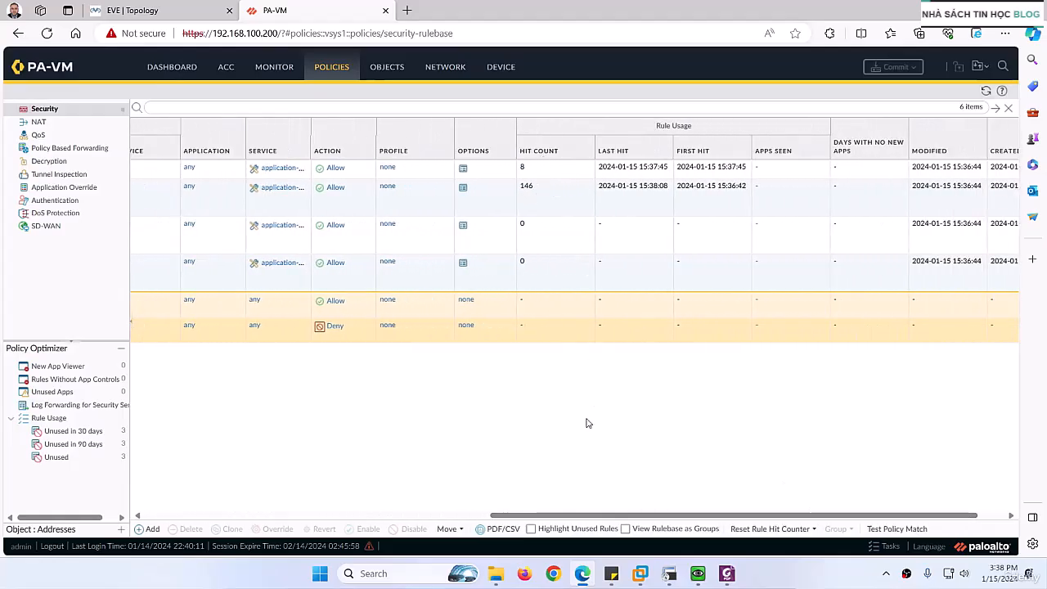
drag(578, 515, 657, 455)
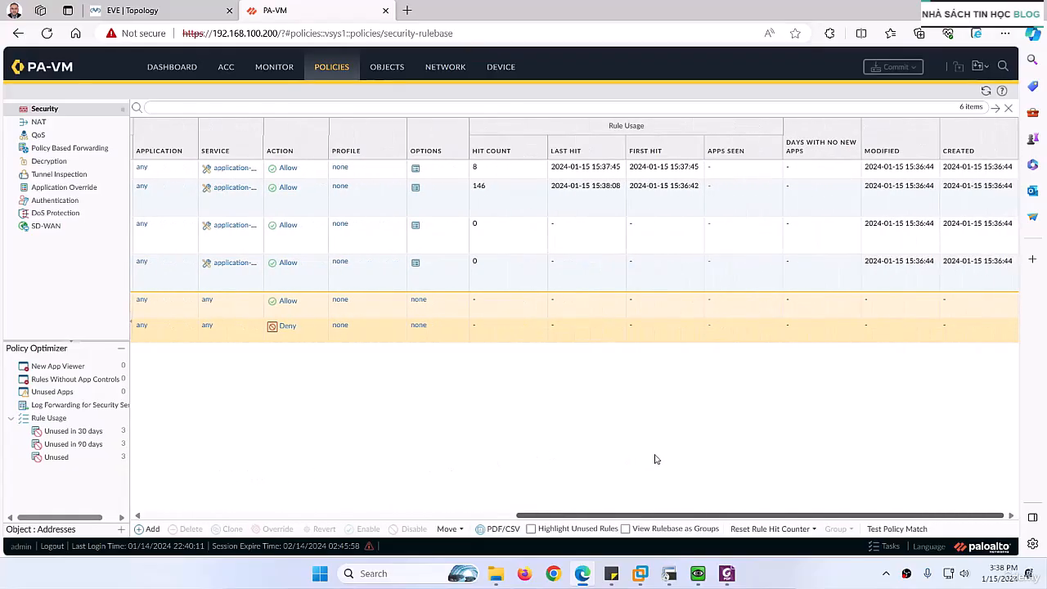
click(502, 192)
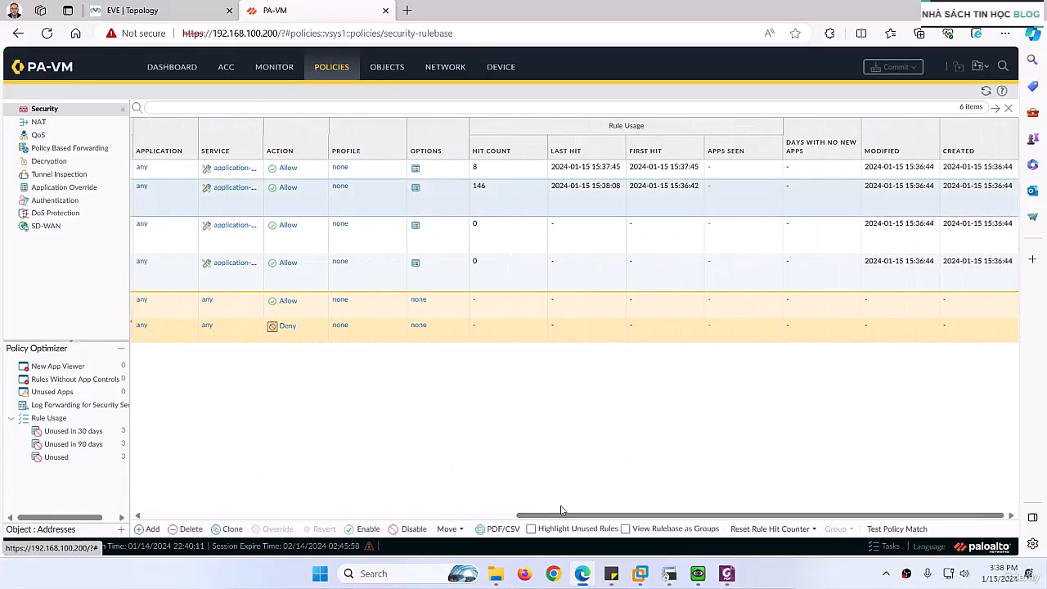
drag(561, 509, 176, 446)
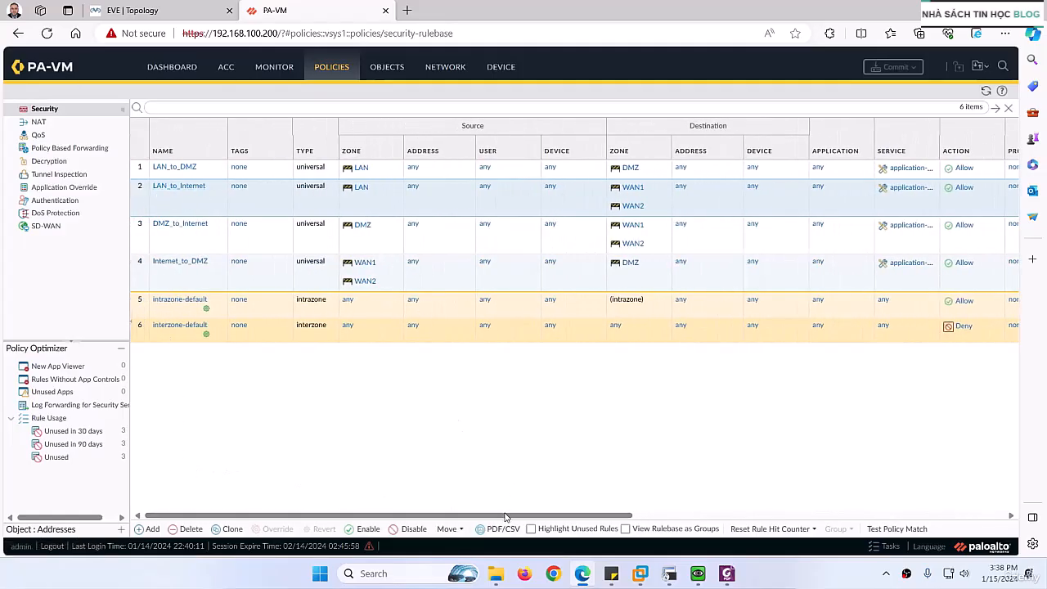
drag(504, 517, 907, 493)
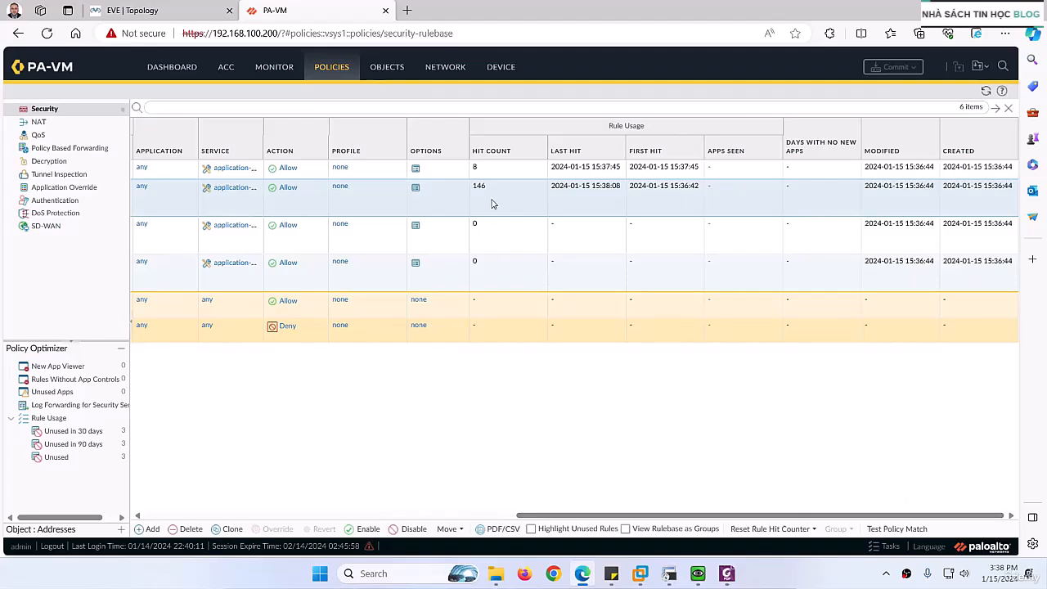
drag(595, 512, 605, 469)
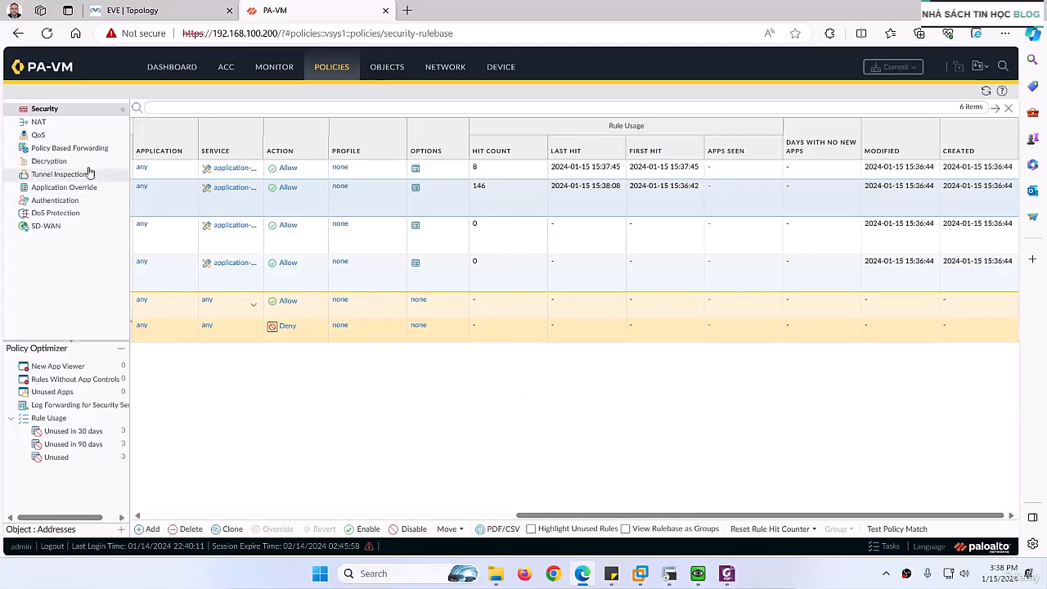
- Open the firewall's traffic logs and filter them to destination zone DMZ using the zone.dst eq DMZ expression
click(273, 69)
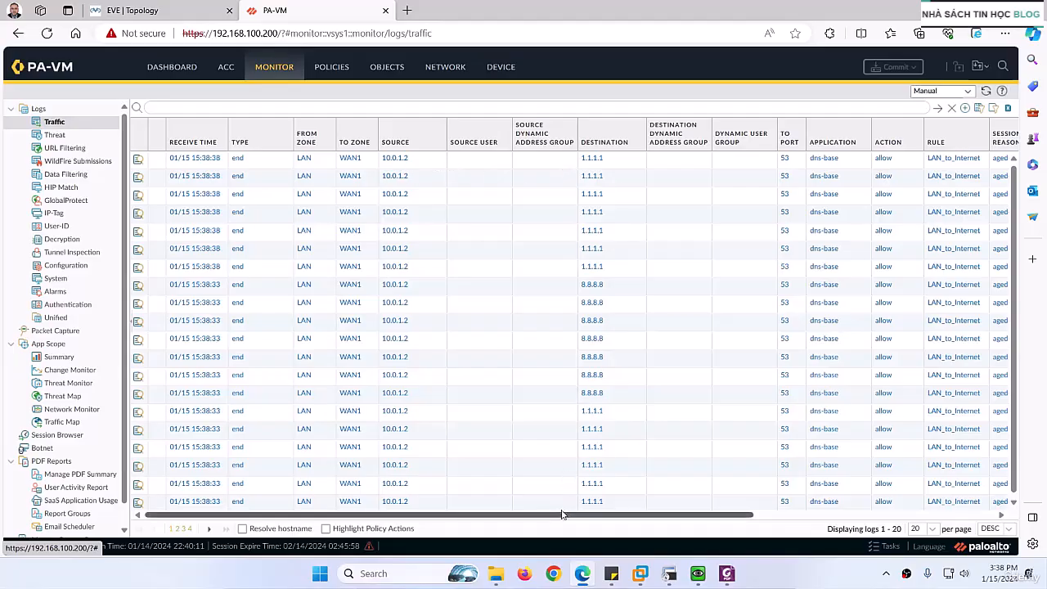
scroll(489, 255, down, 1)
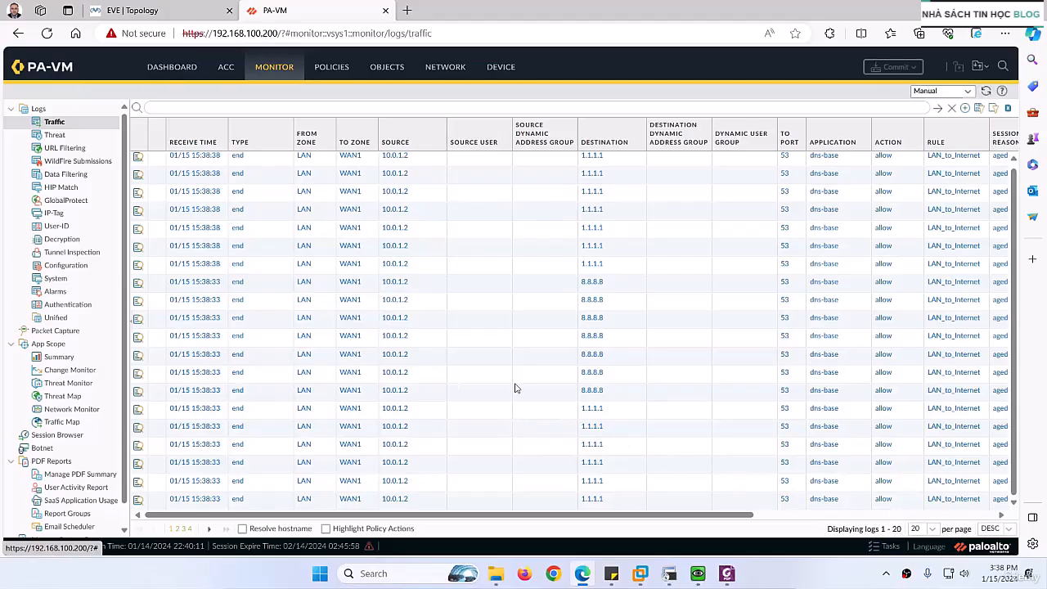
scroll(349, 296, up, 1)
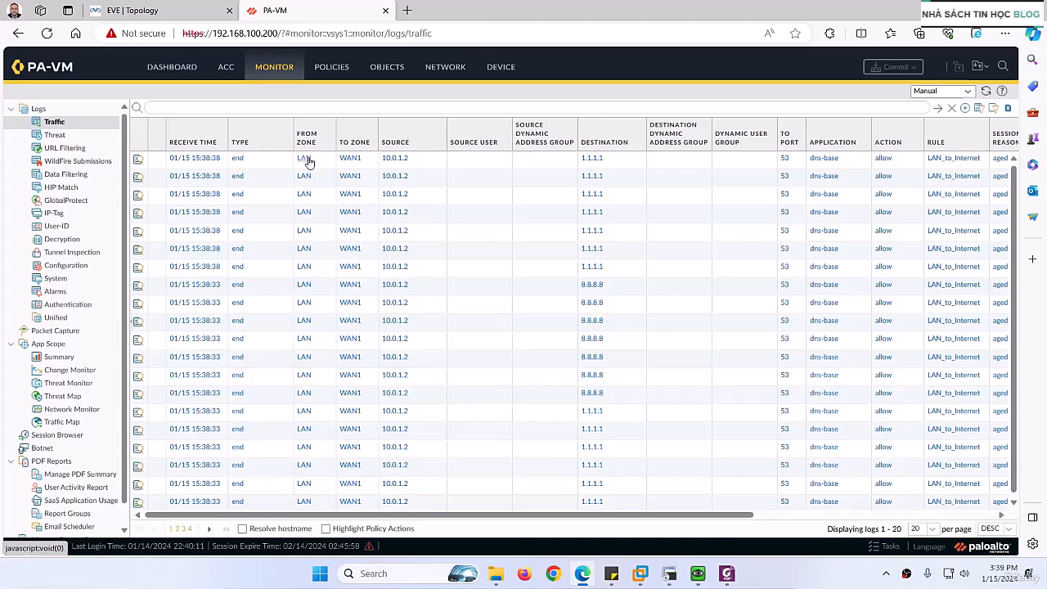
click(349, 159)
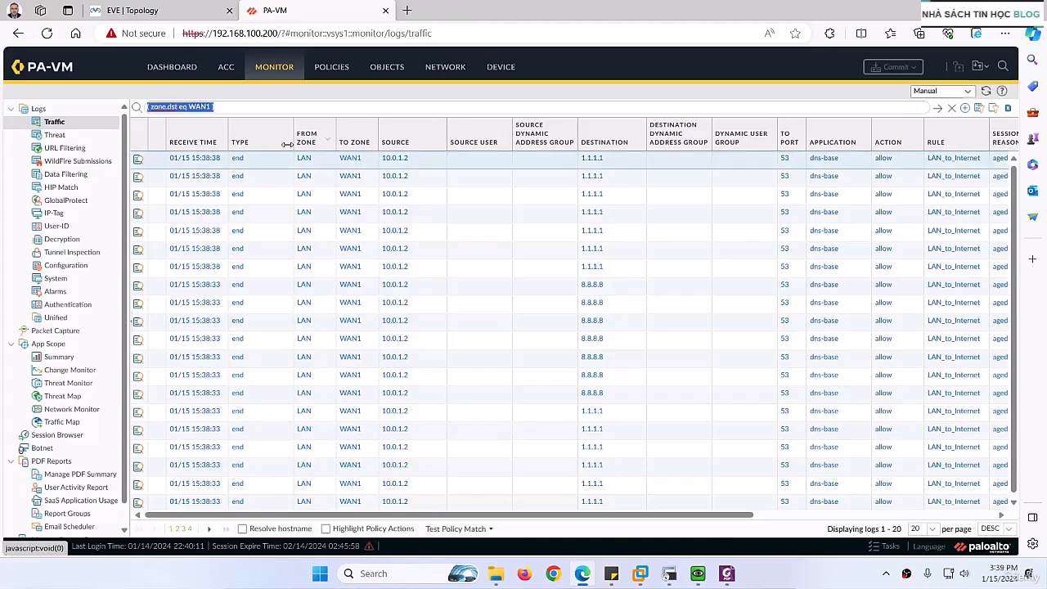
double_click(200, 106)
text(DMZ)
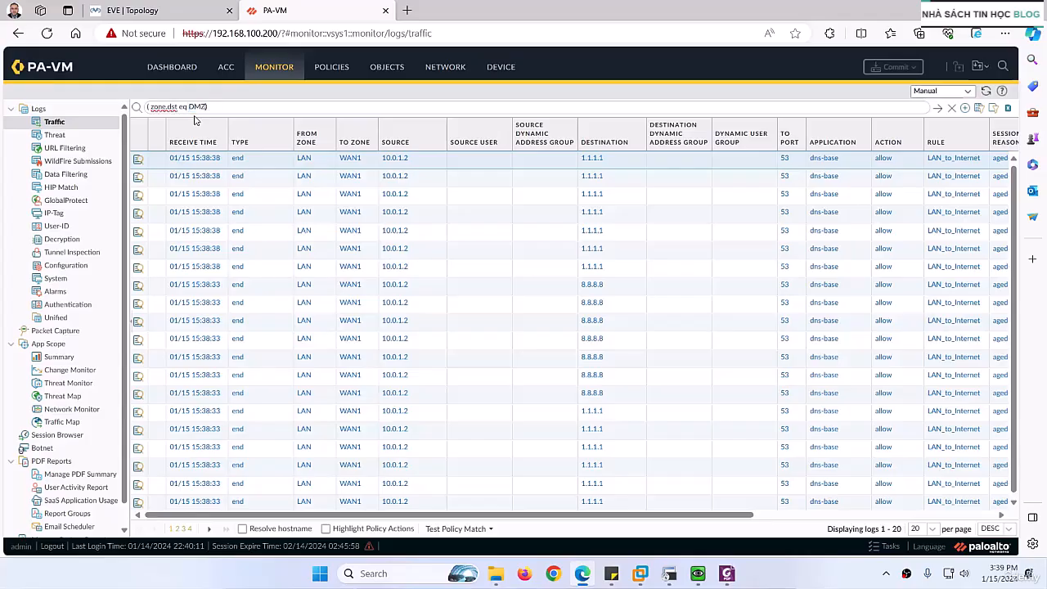
key(Return)
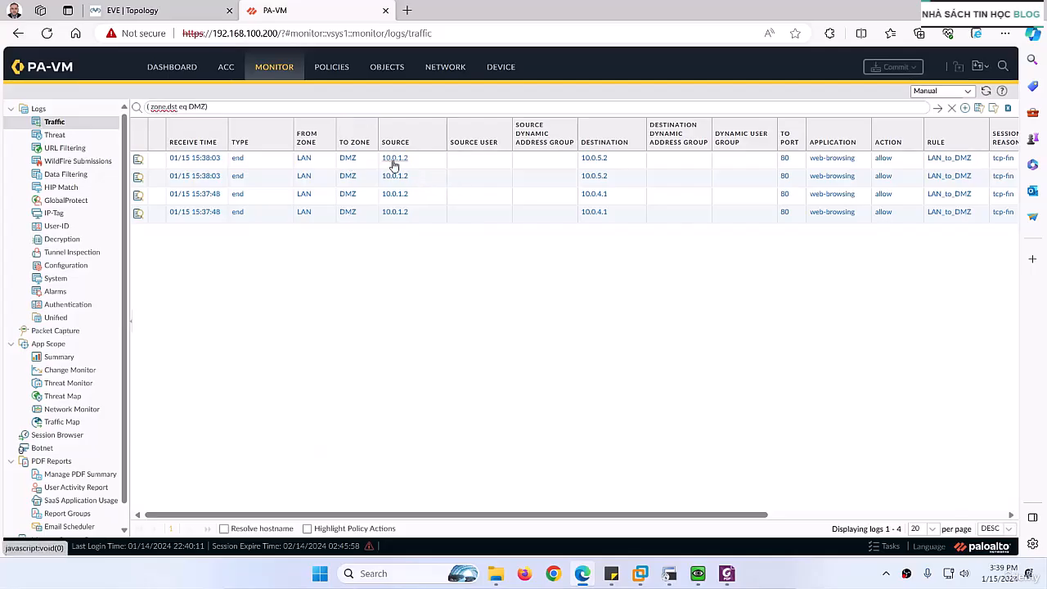
- Compare the DMZ traffic log entries with the EVE topology and examine their application, action, rule and session end reason
click(127, 9)
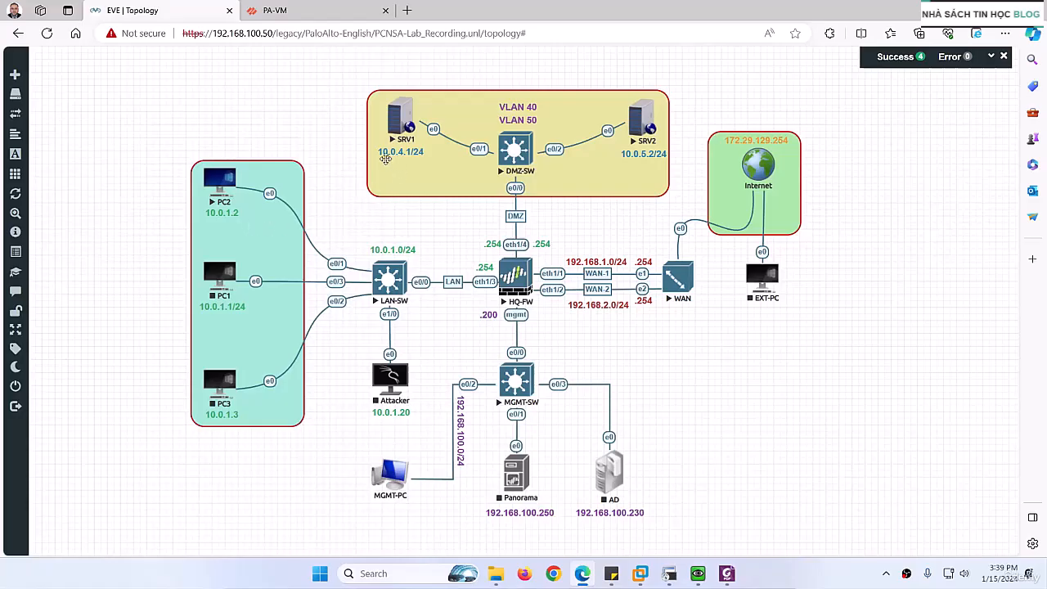
click(303, 13)
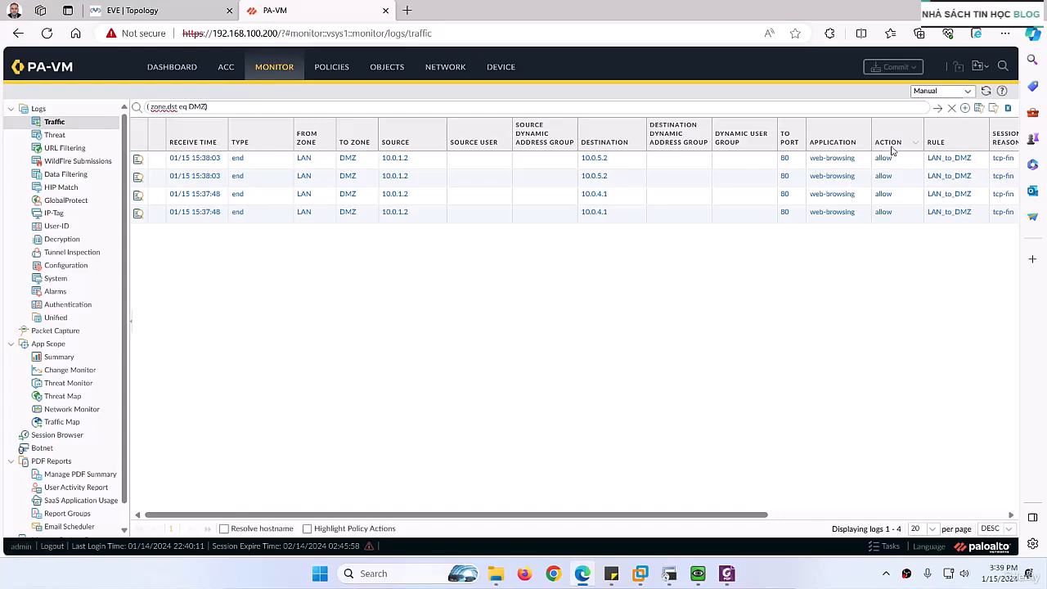
drag(719, 517, 896, 517)
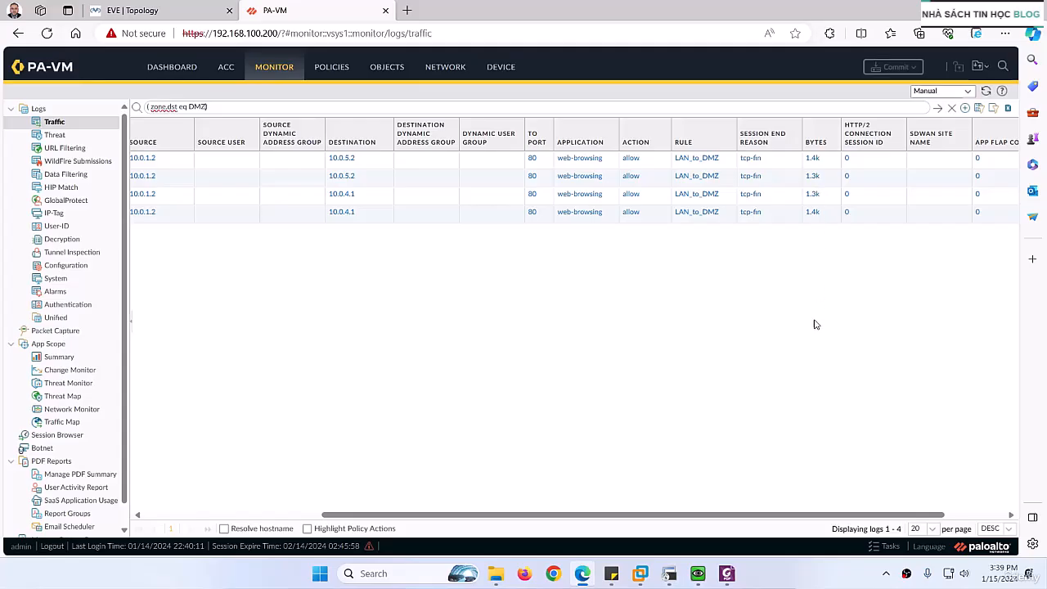
drag(818, 518, 533, 467)
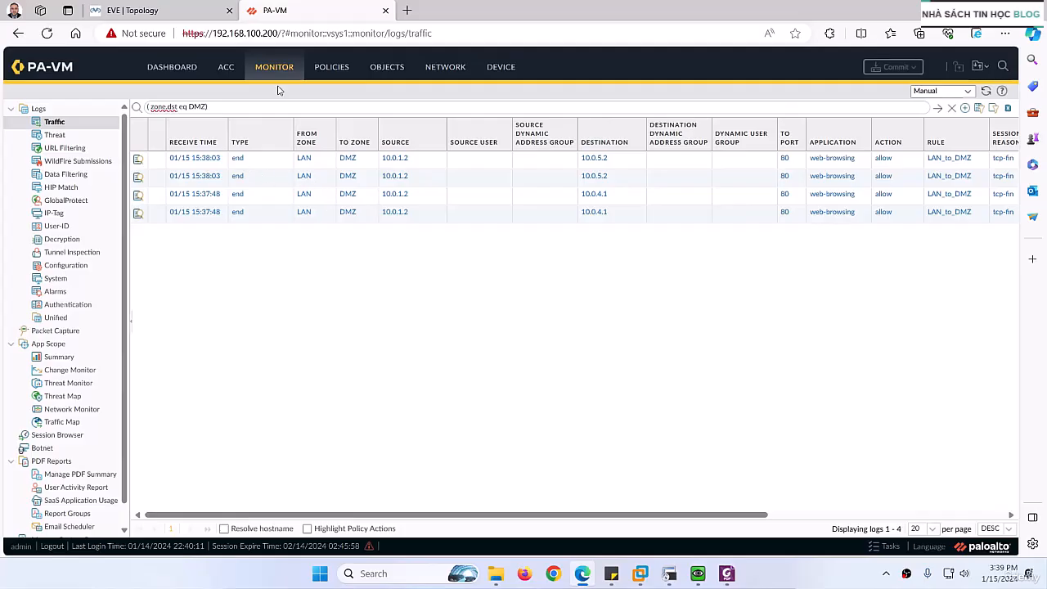
- Switch to the Security Policies Lab PDF in Foxit PDF Editor and return to the topology diagram on page 1
click(728, 573)
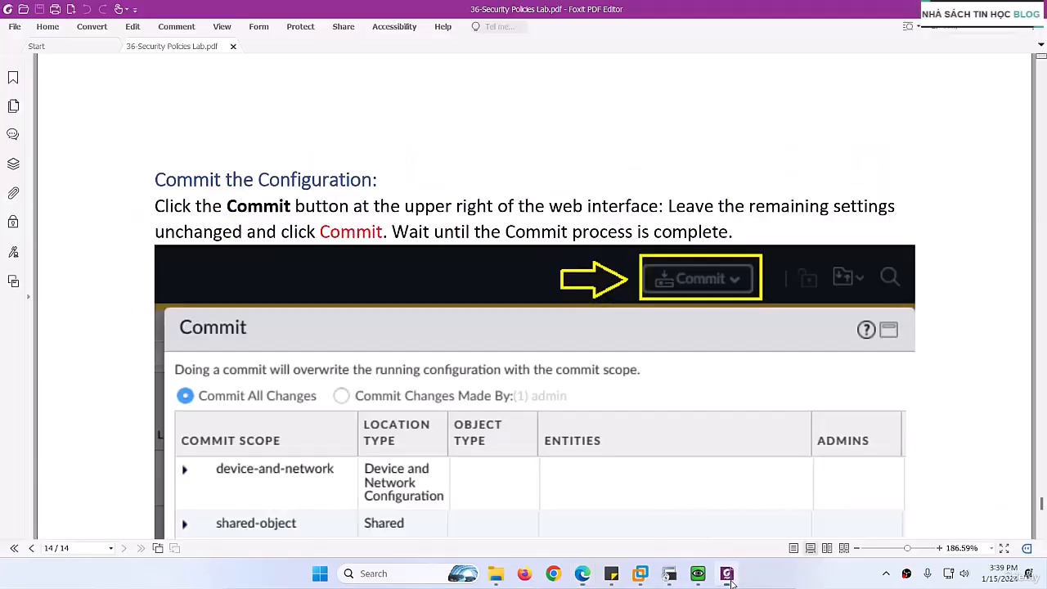
scroll(577, 365, up, 20)
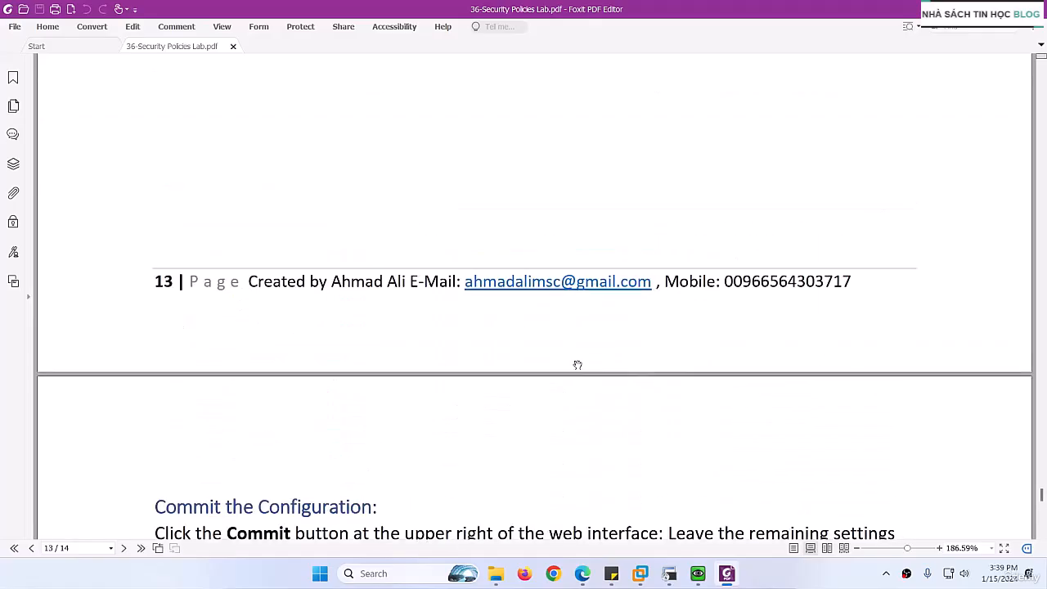
scroll(578, 364, up, 15)
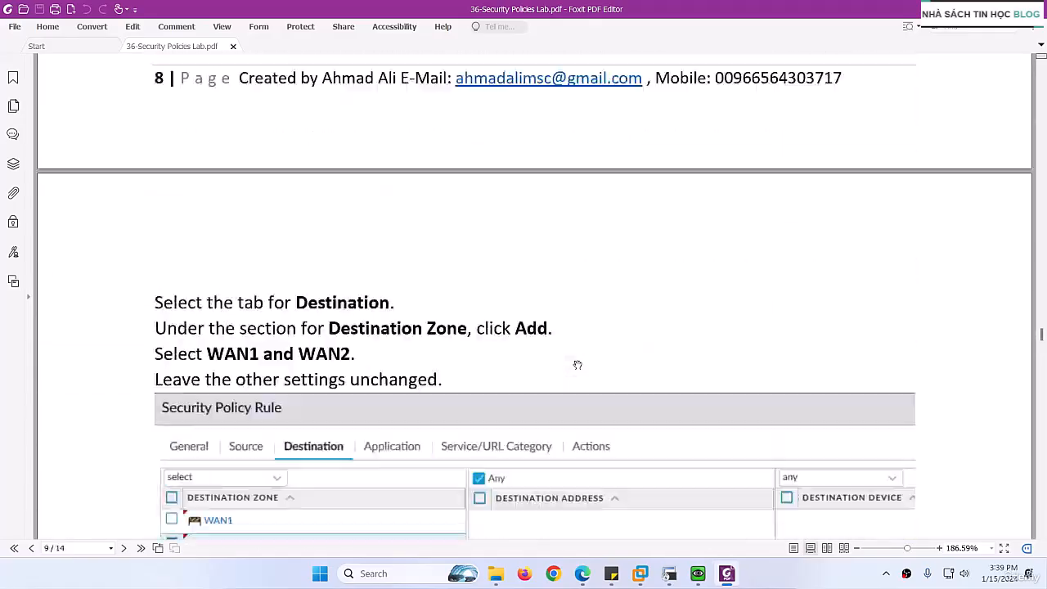
scroll(578, 365, up, 15)
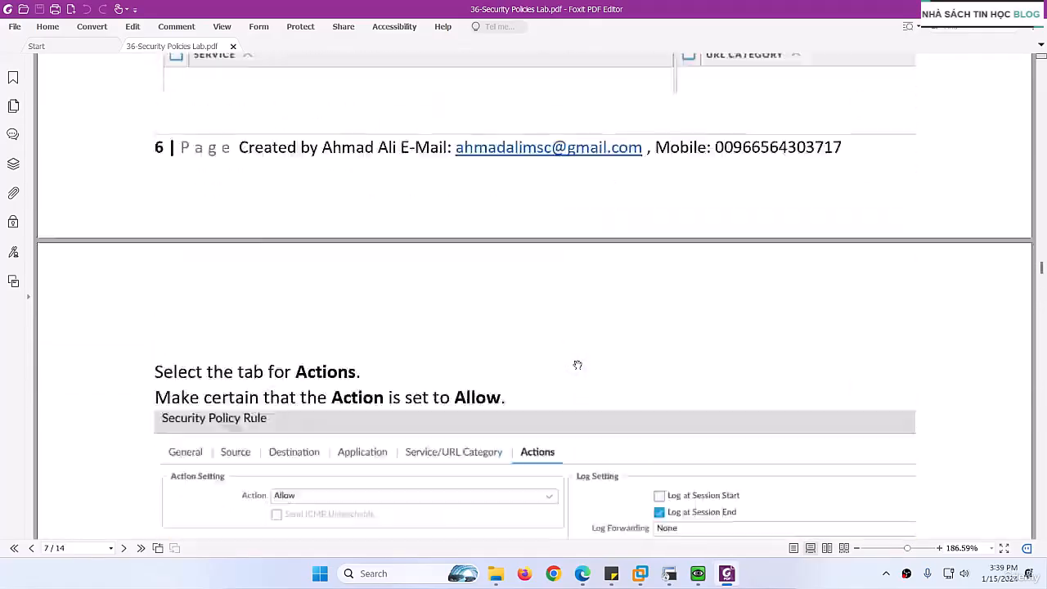
scroll(578, 365, up, 15)
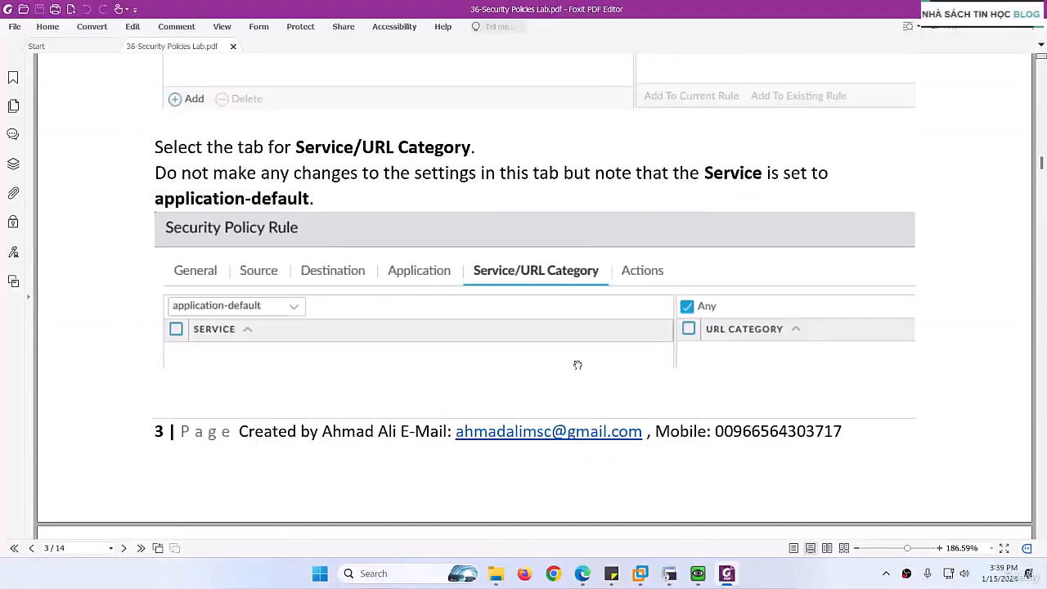
scroll(577, 364, up, 3)
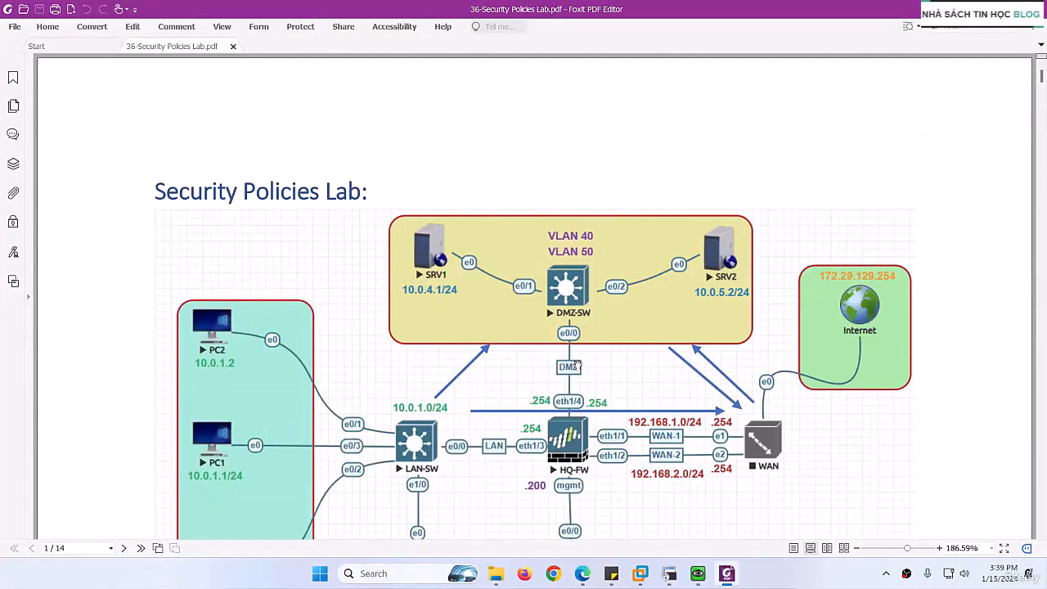